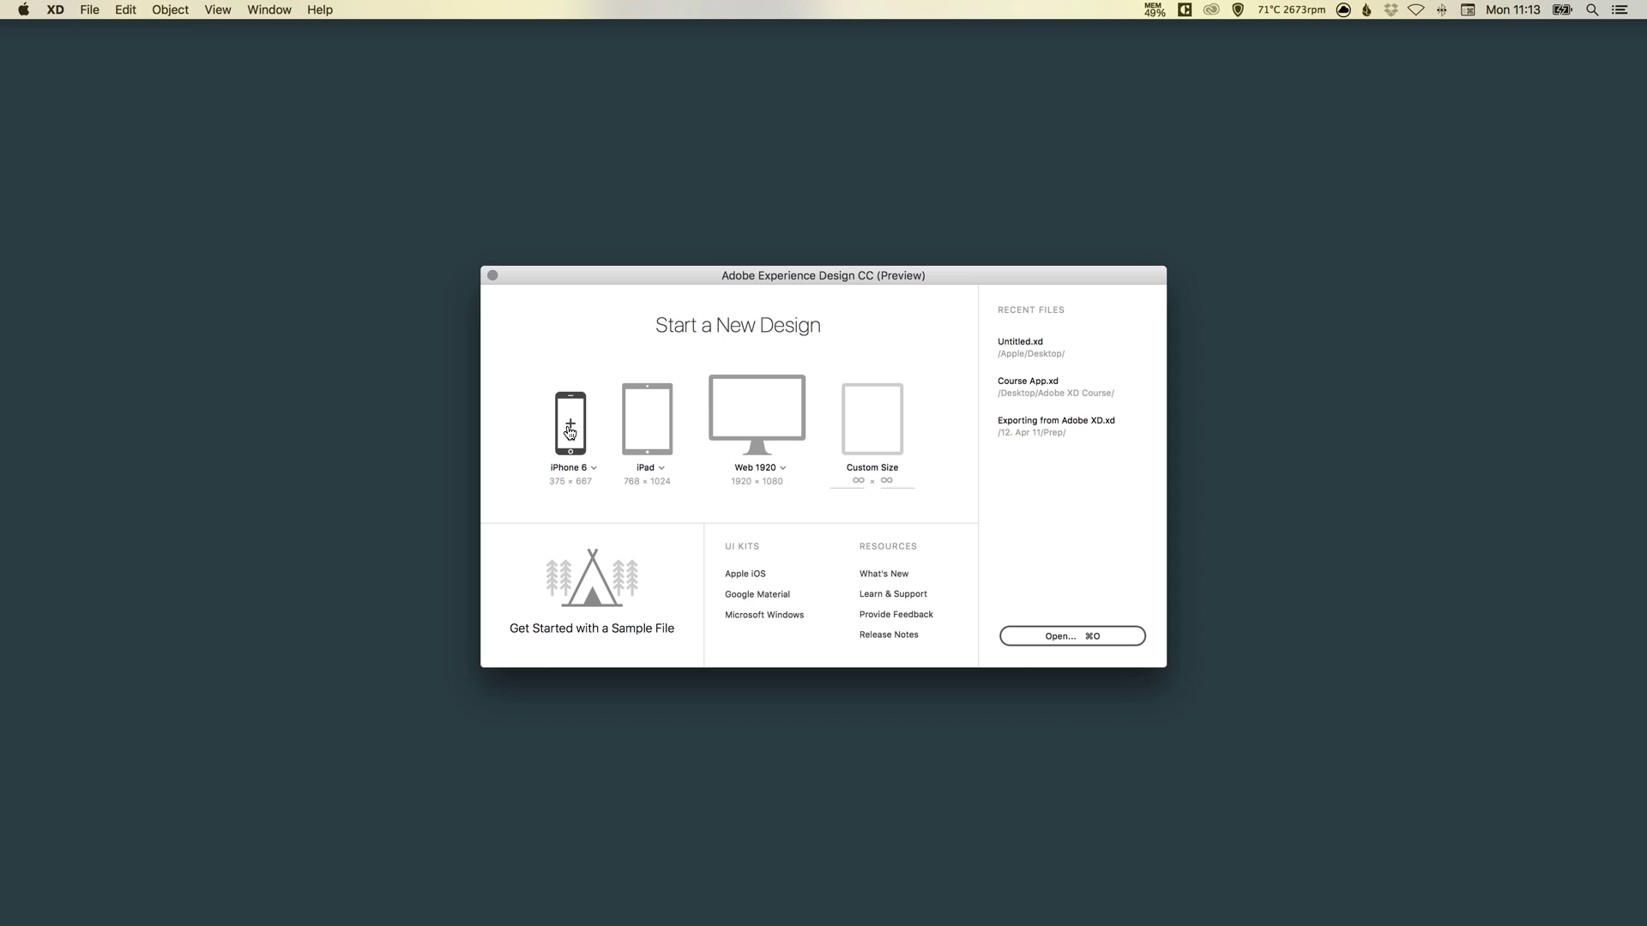
Create a new document from the iPhone 6 preset with a blank 375 × 667 artboard.
click(573, 428)
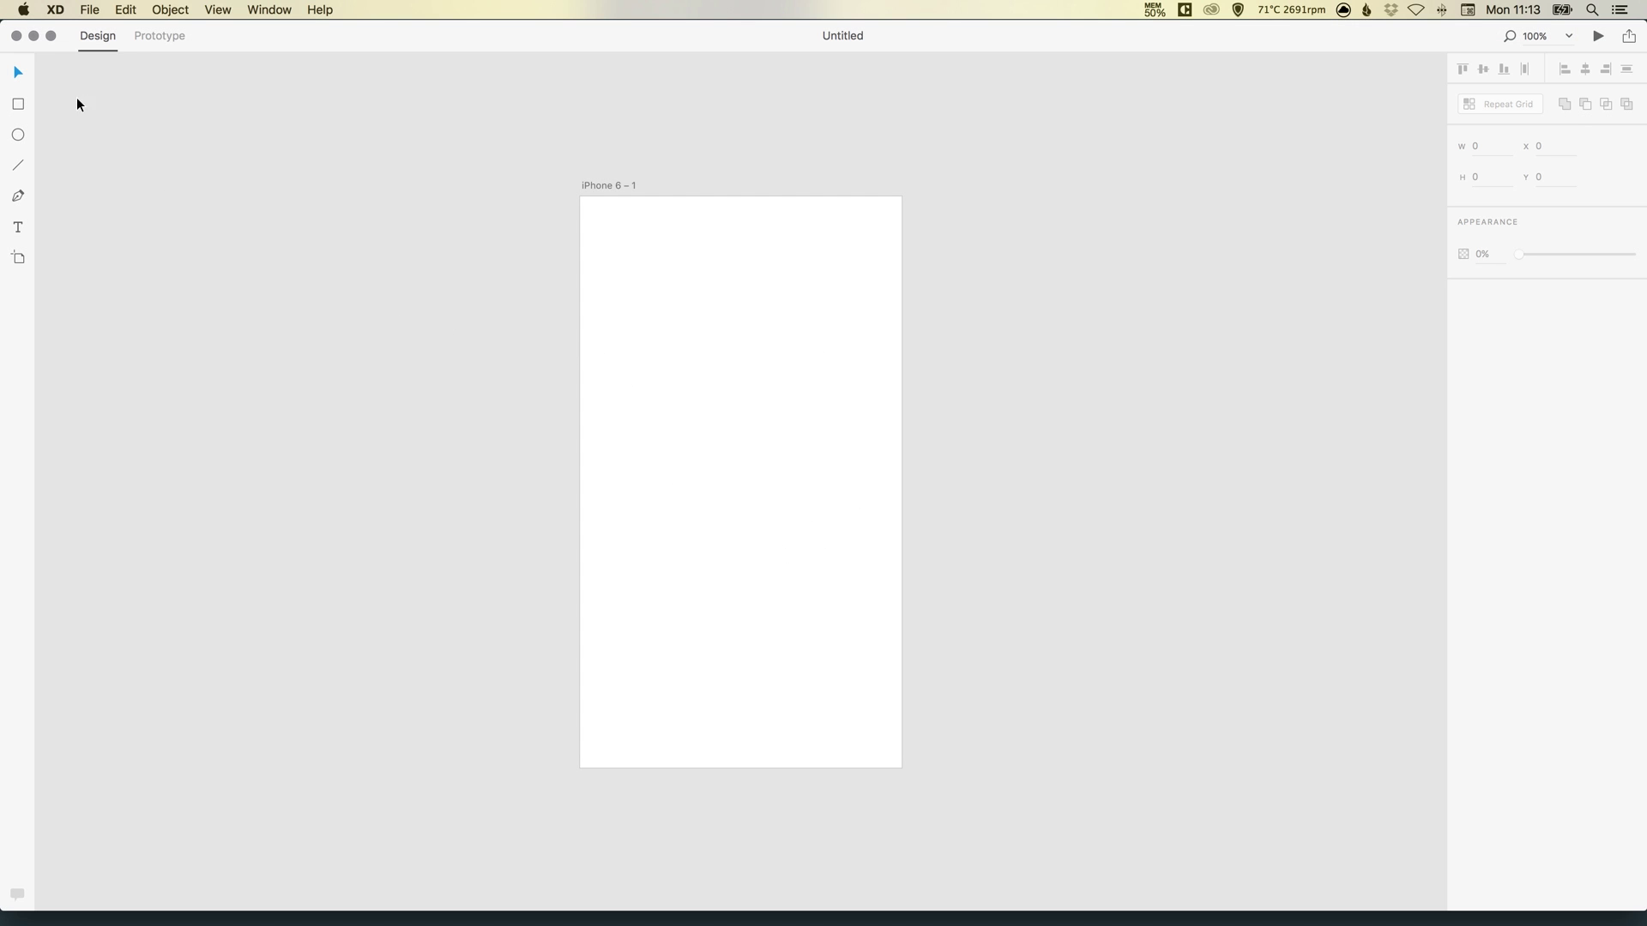
Draw a 167 × 167 square at X 44, Y 78 with a light grey fill and no border.
click(18, 107)
drag(618, 264, 761, 464)
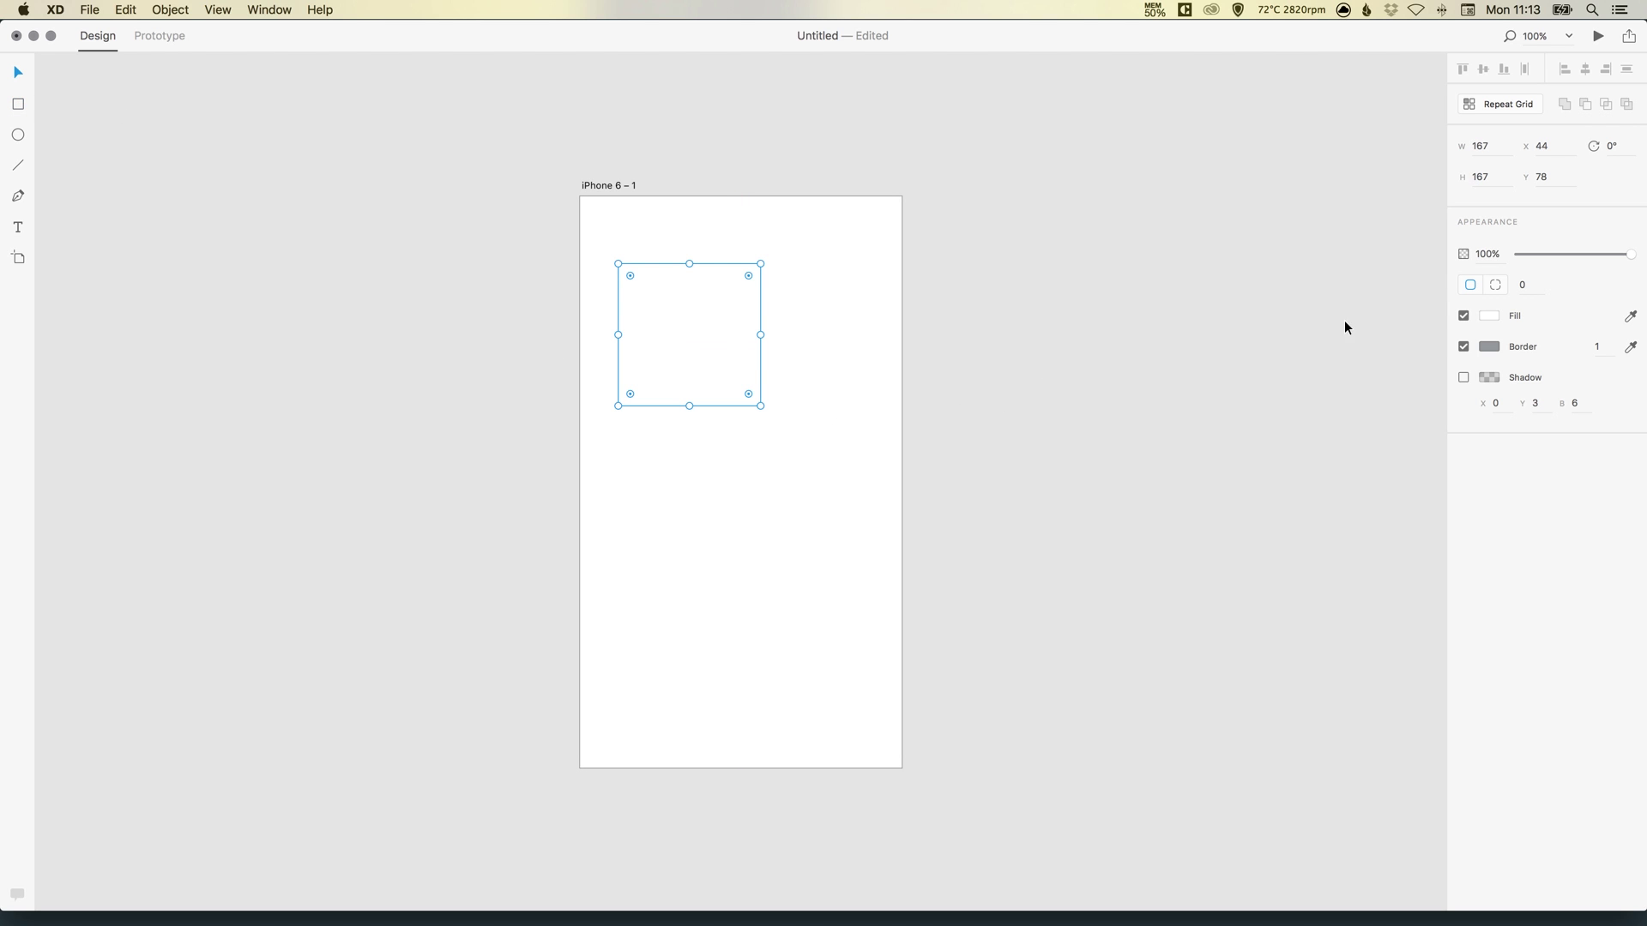
click(1487, 315)
drag(1333, 489, 1354, 489)
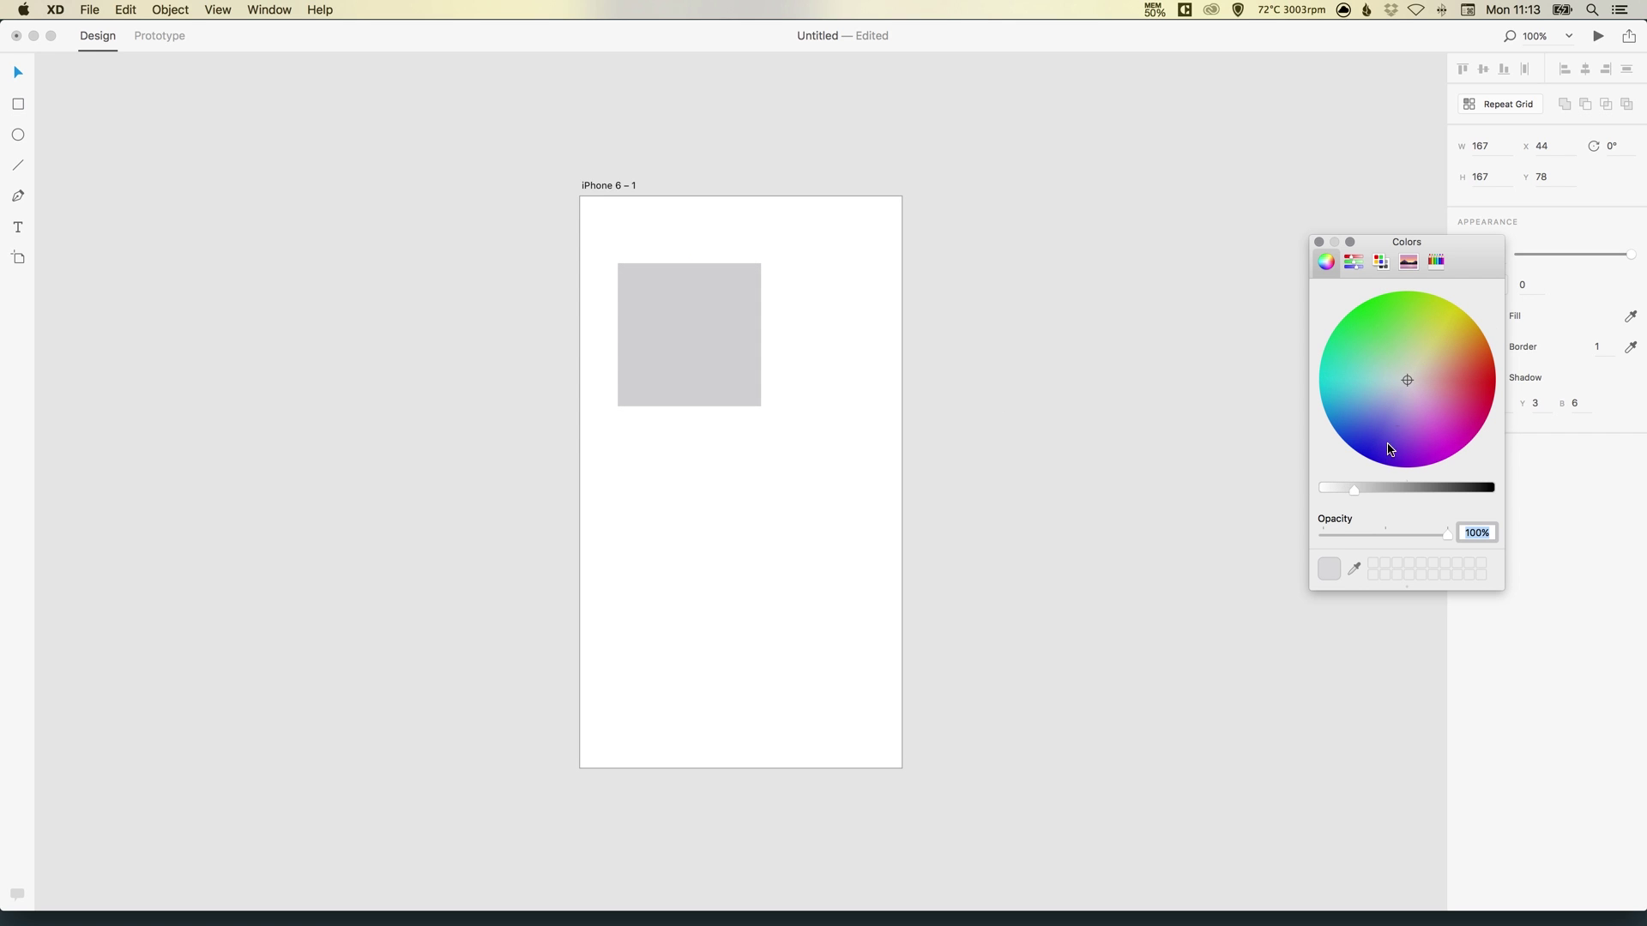
click(1319, 242)
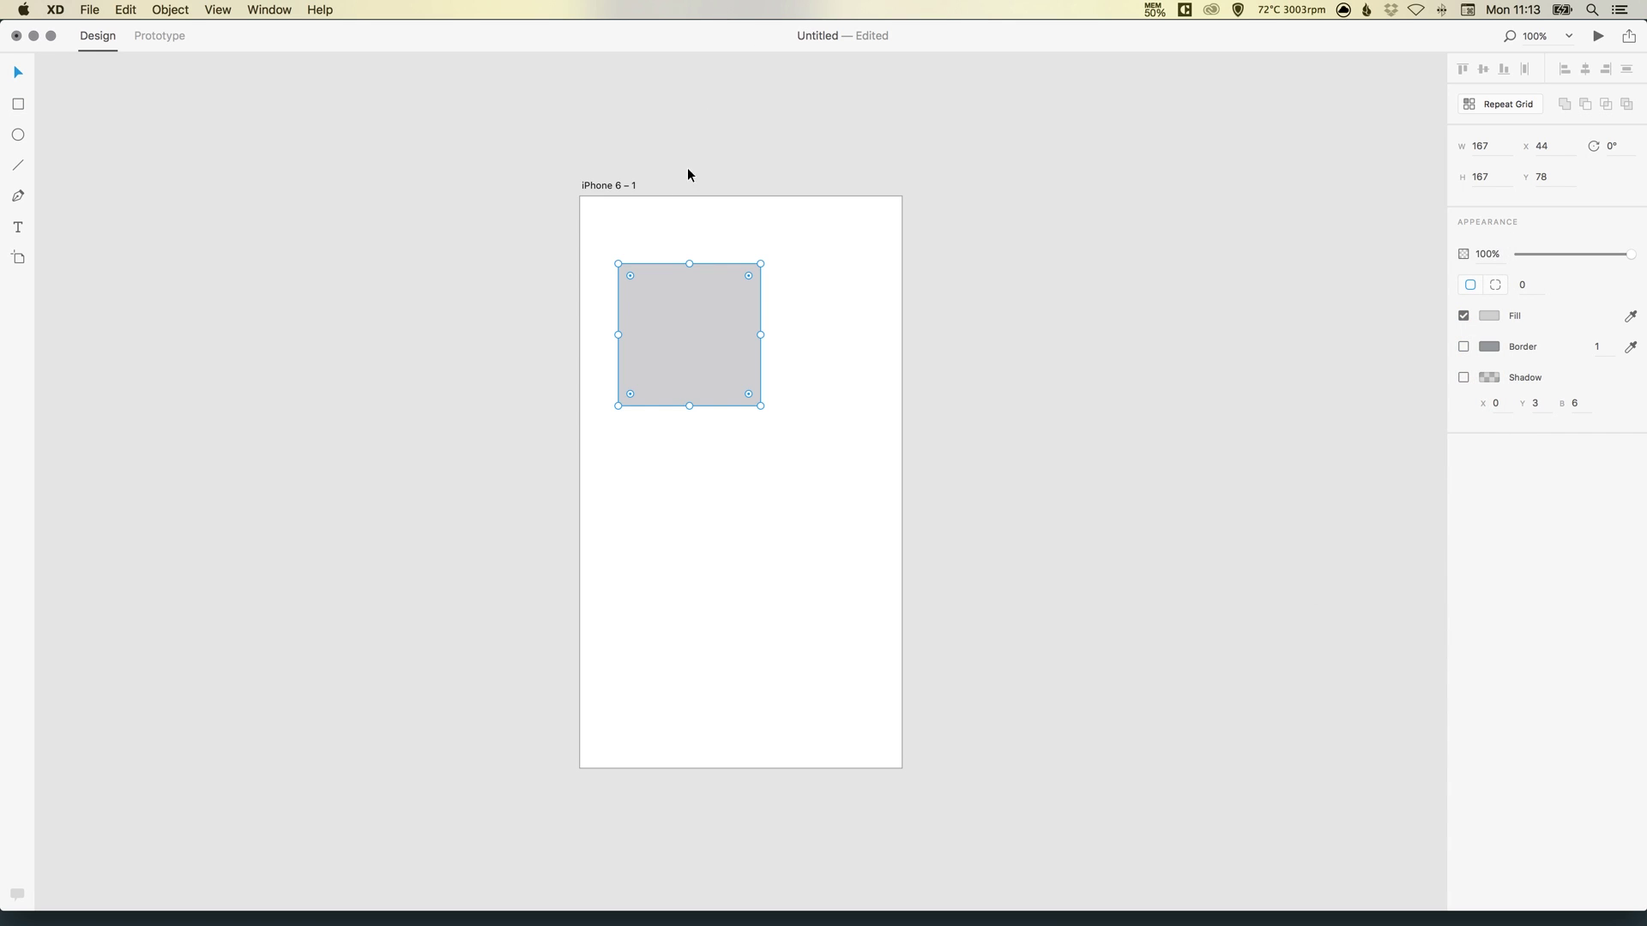
click(609, 185)
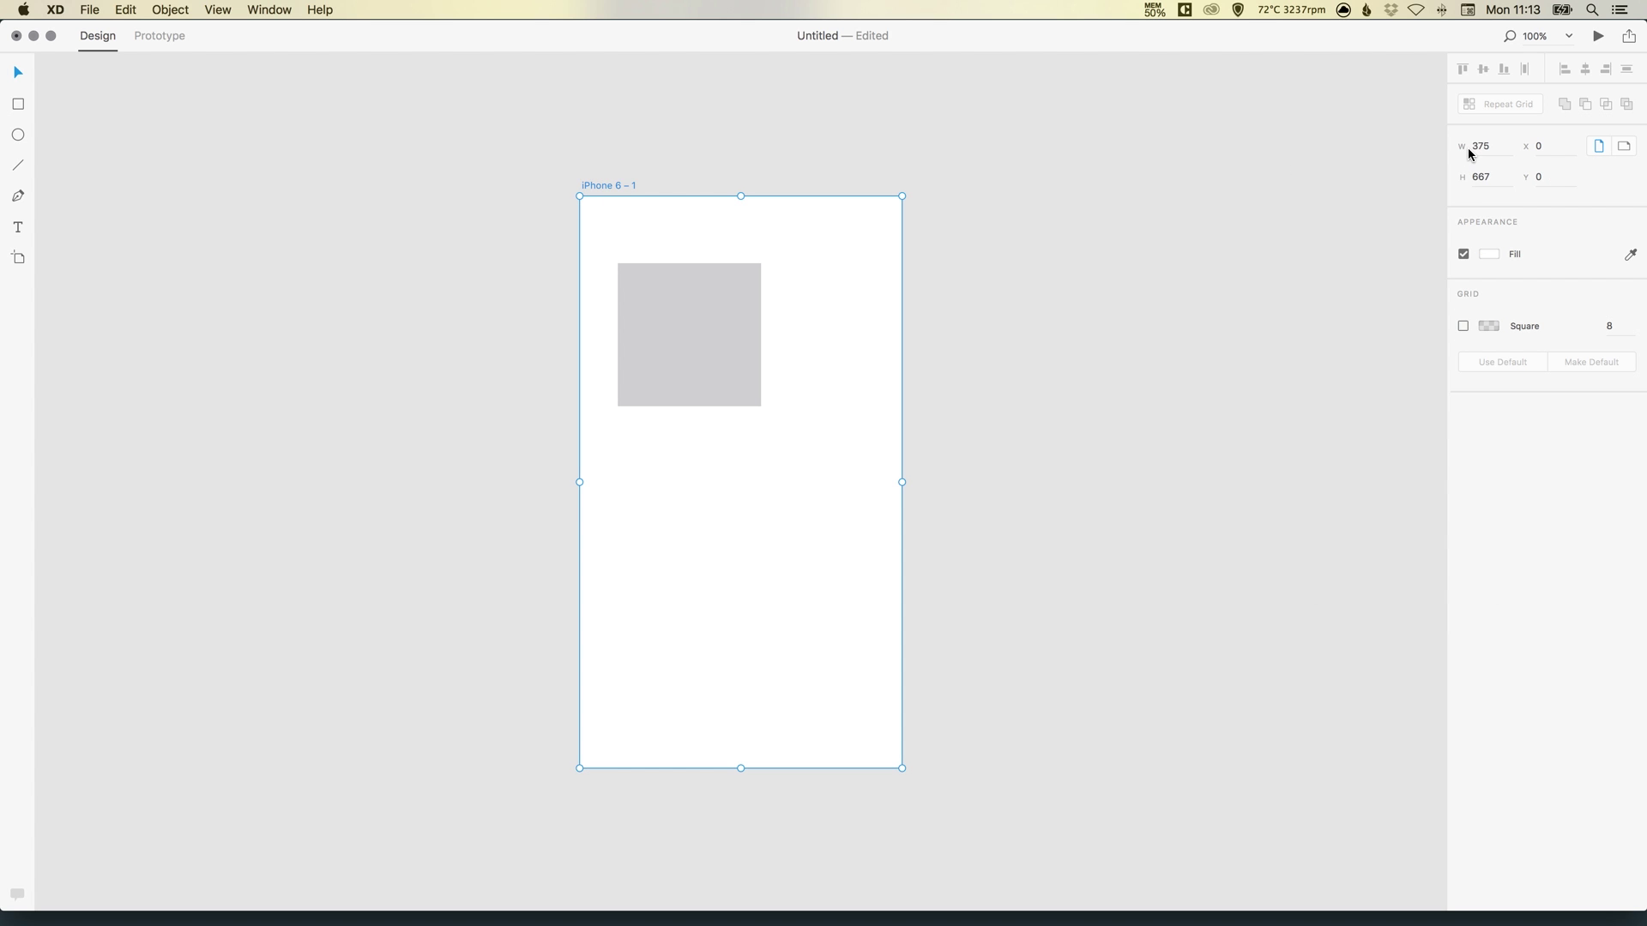
Snap the grey square to X 0, Y 0 and enlarge it to 375 × 375.
click(687, 297)
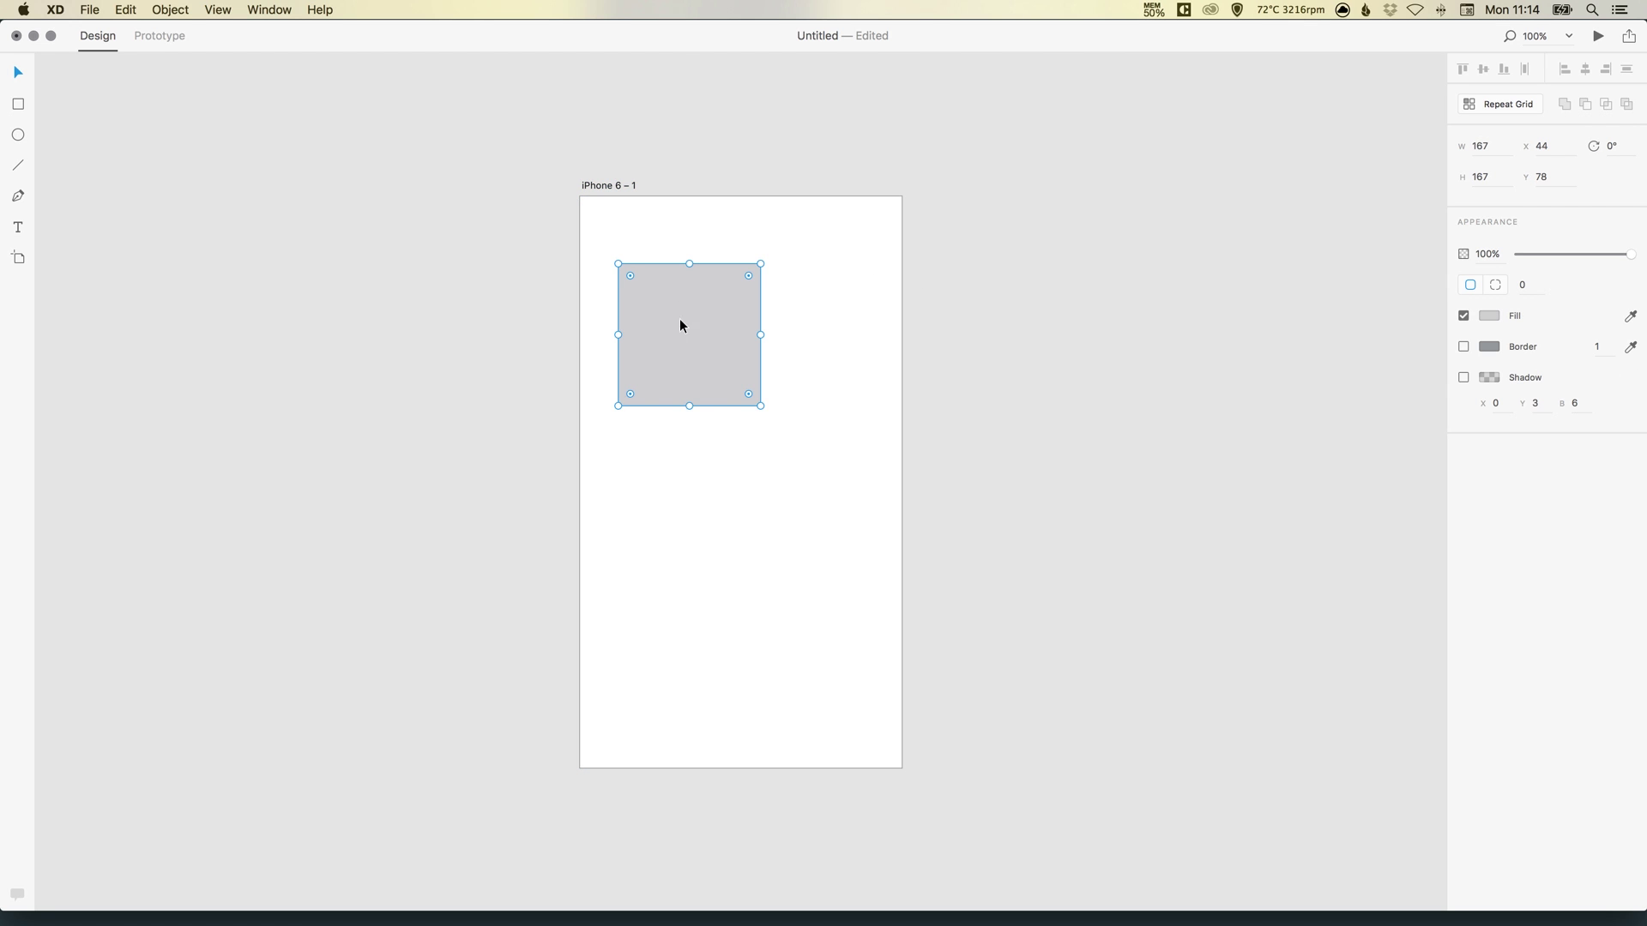
drag(704, 321, 656, 258)
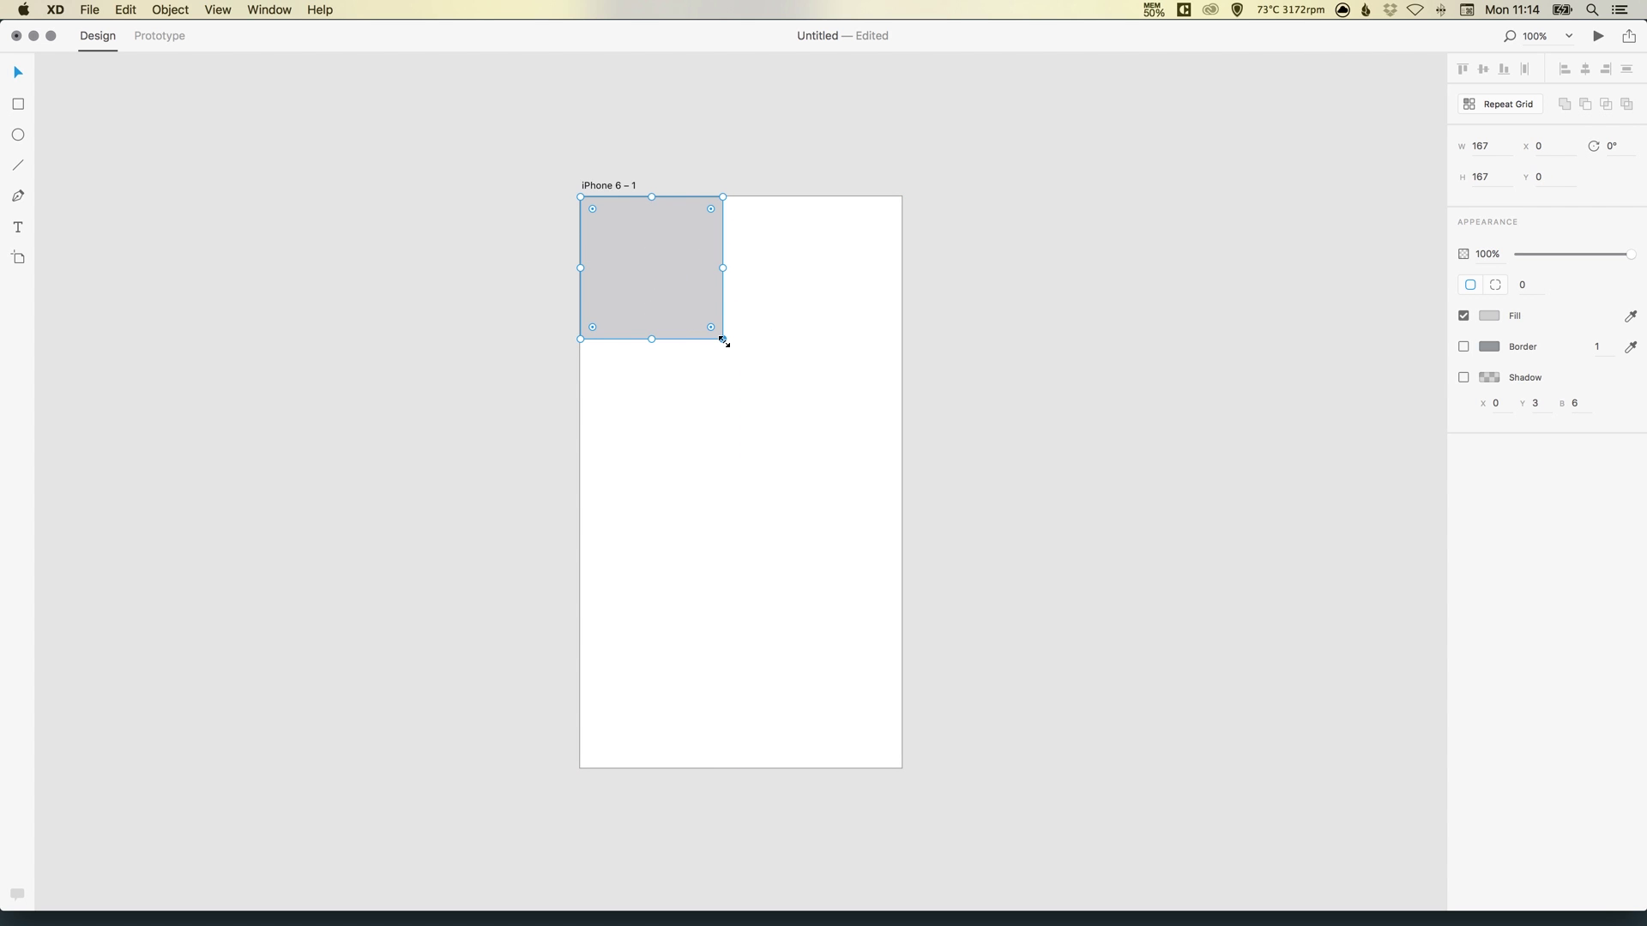
drag(723, 340, 900, 518)
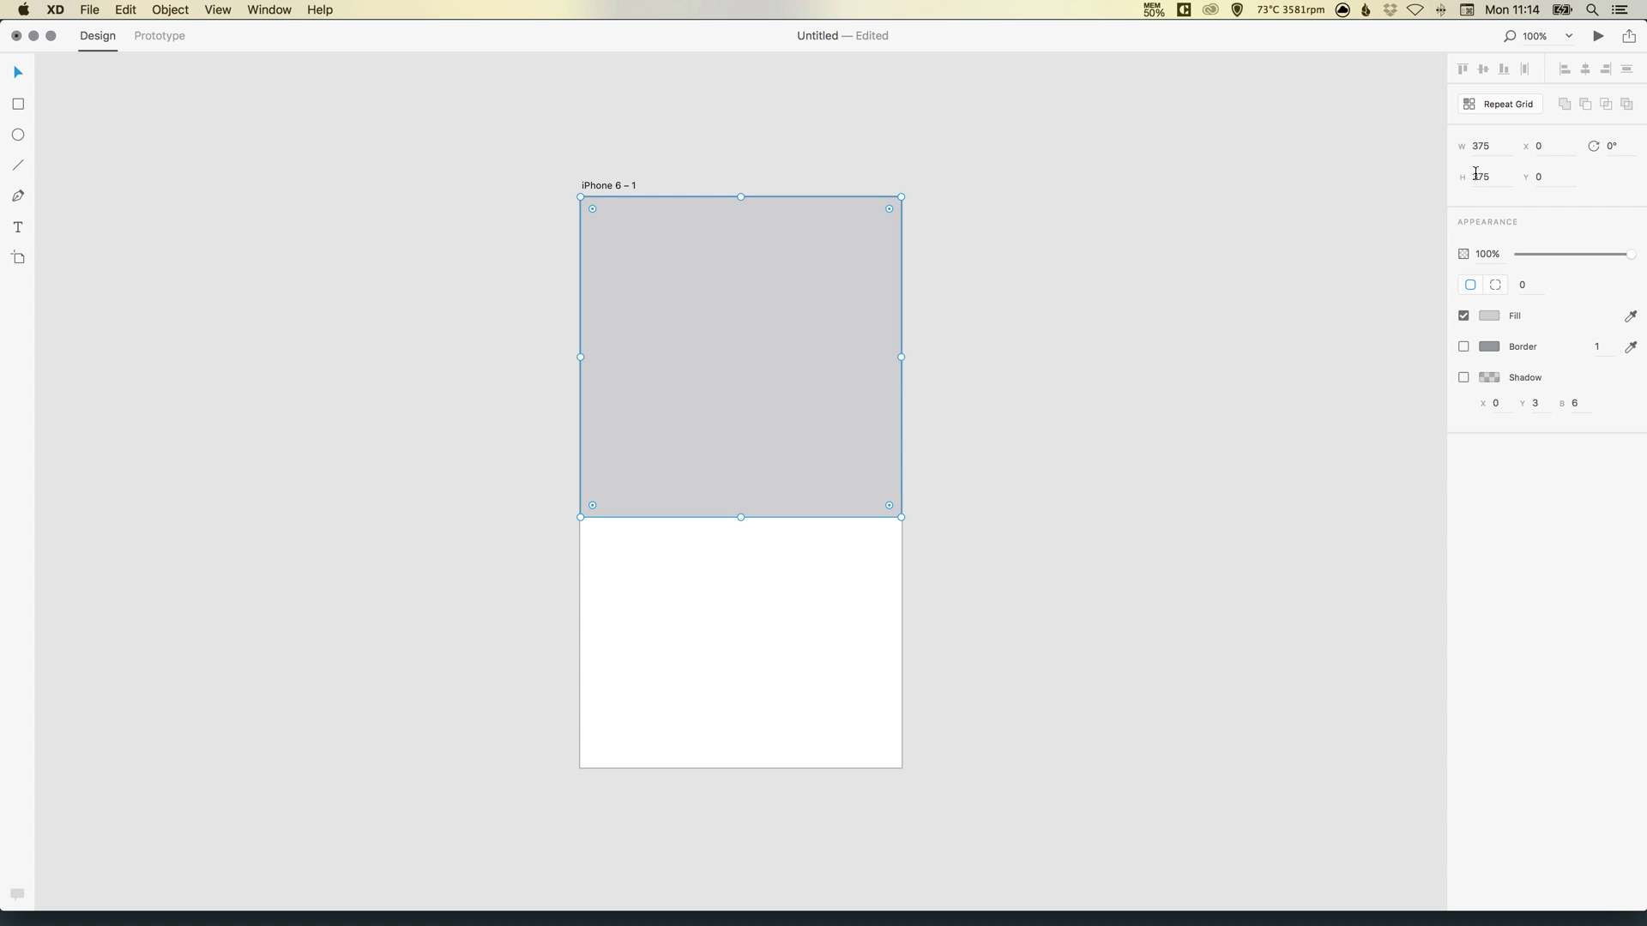
click(982, 309)
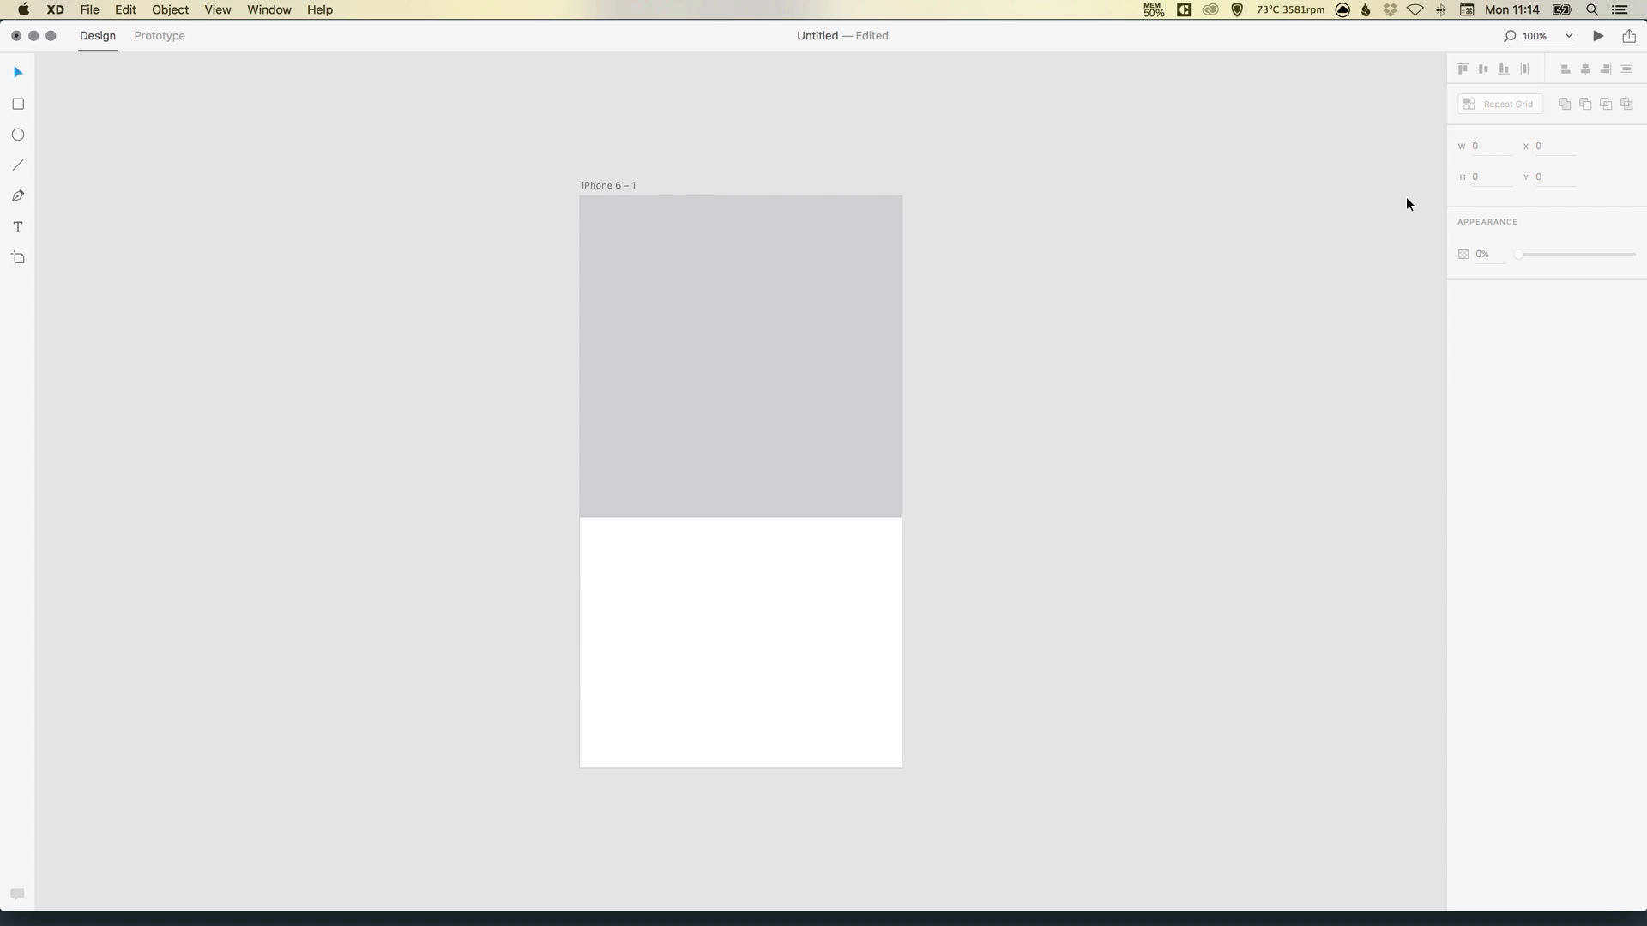
click(871, 283)
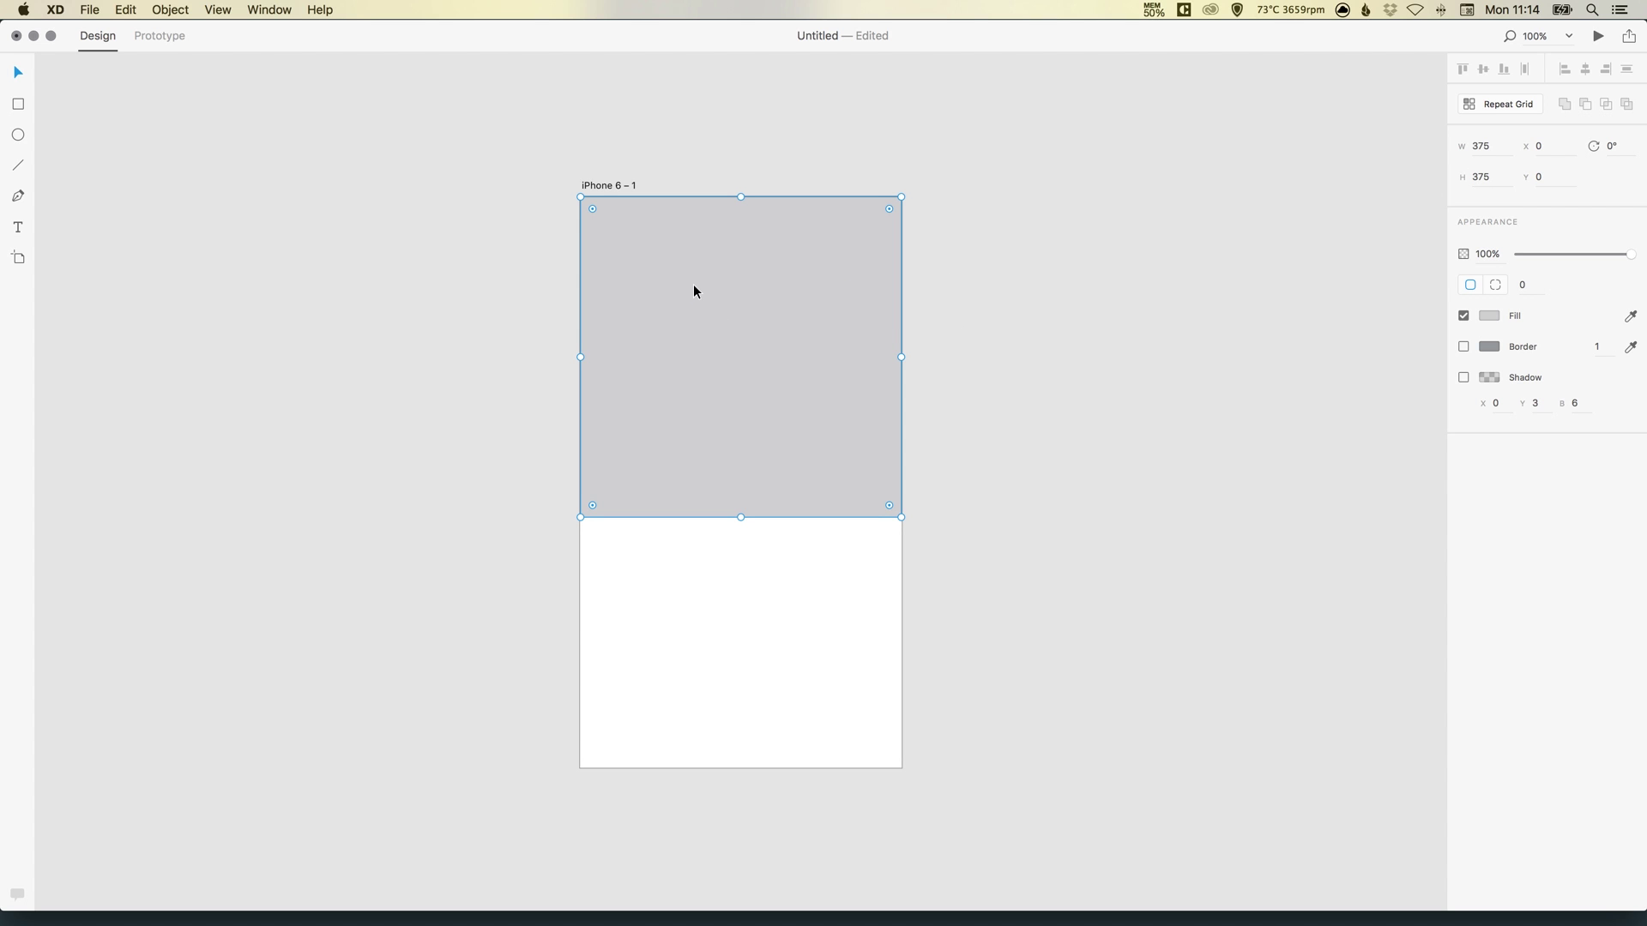
mouse_move(695, 287)
mouse_down()
mouse_move(801, 357)
mouse_move(709, 317)
mouse_move(696, 281)
mouse_up()
Draw a 105 × 105 square below the hero block with a grey fill and no border.
click(970, 336)
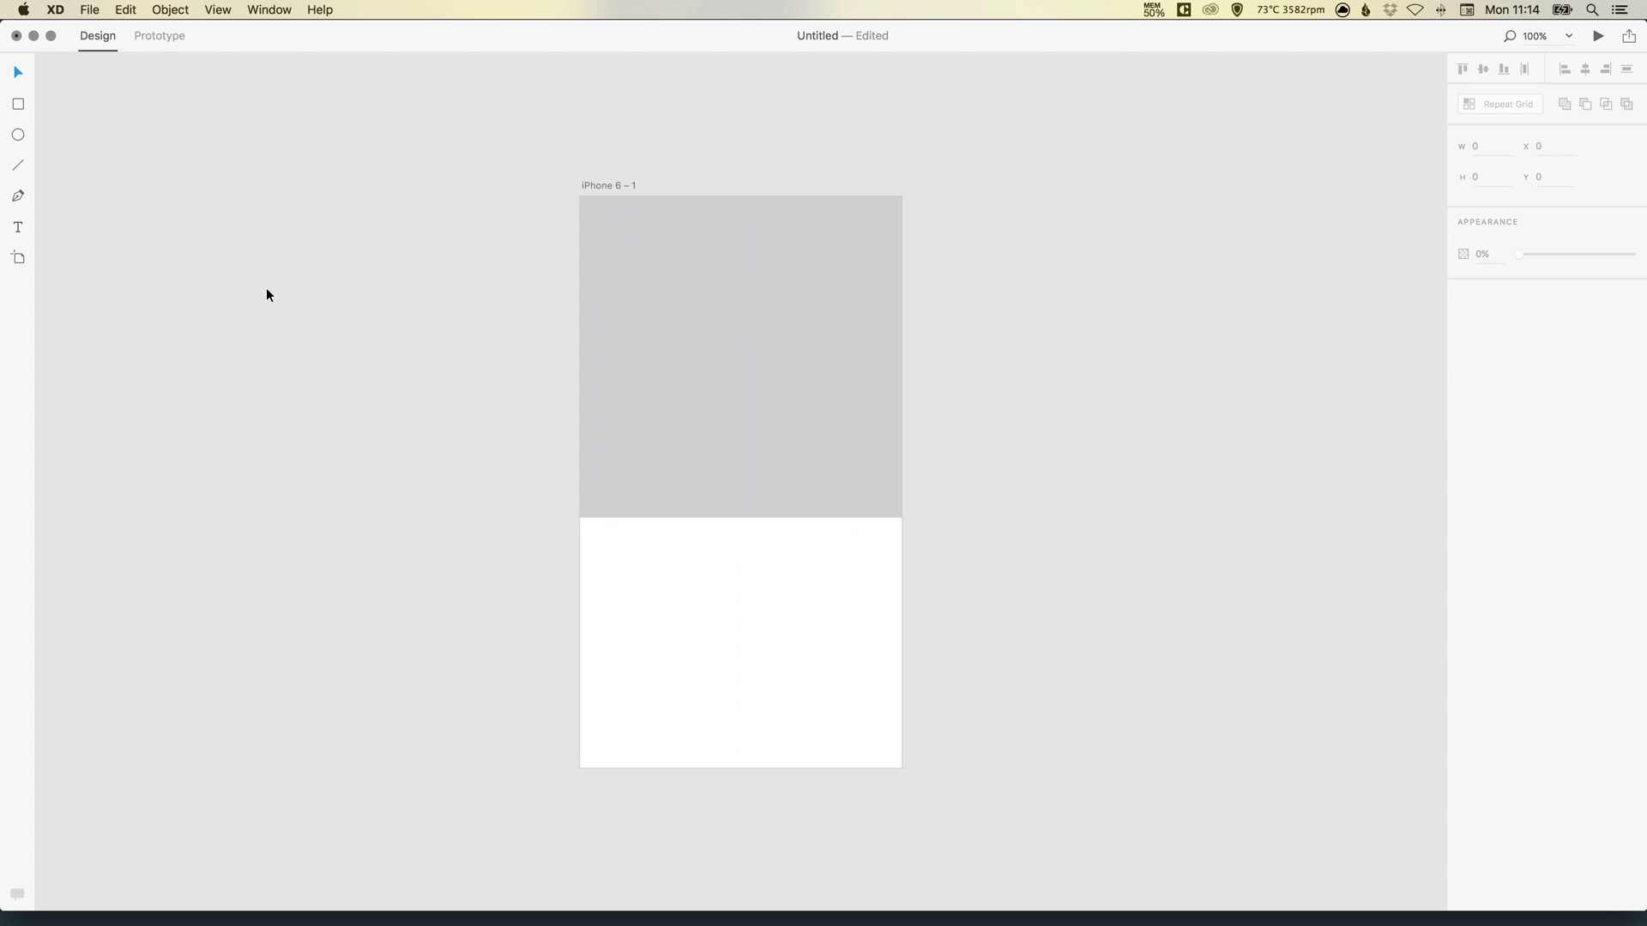
click(18, 104)
drag(608, 554, 696, 641)
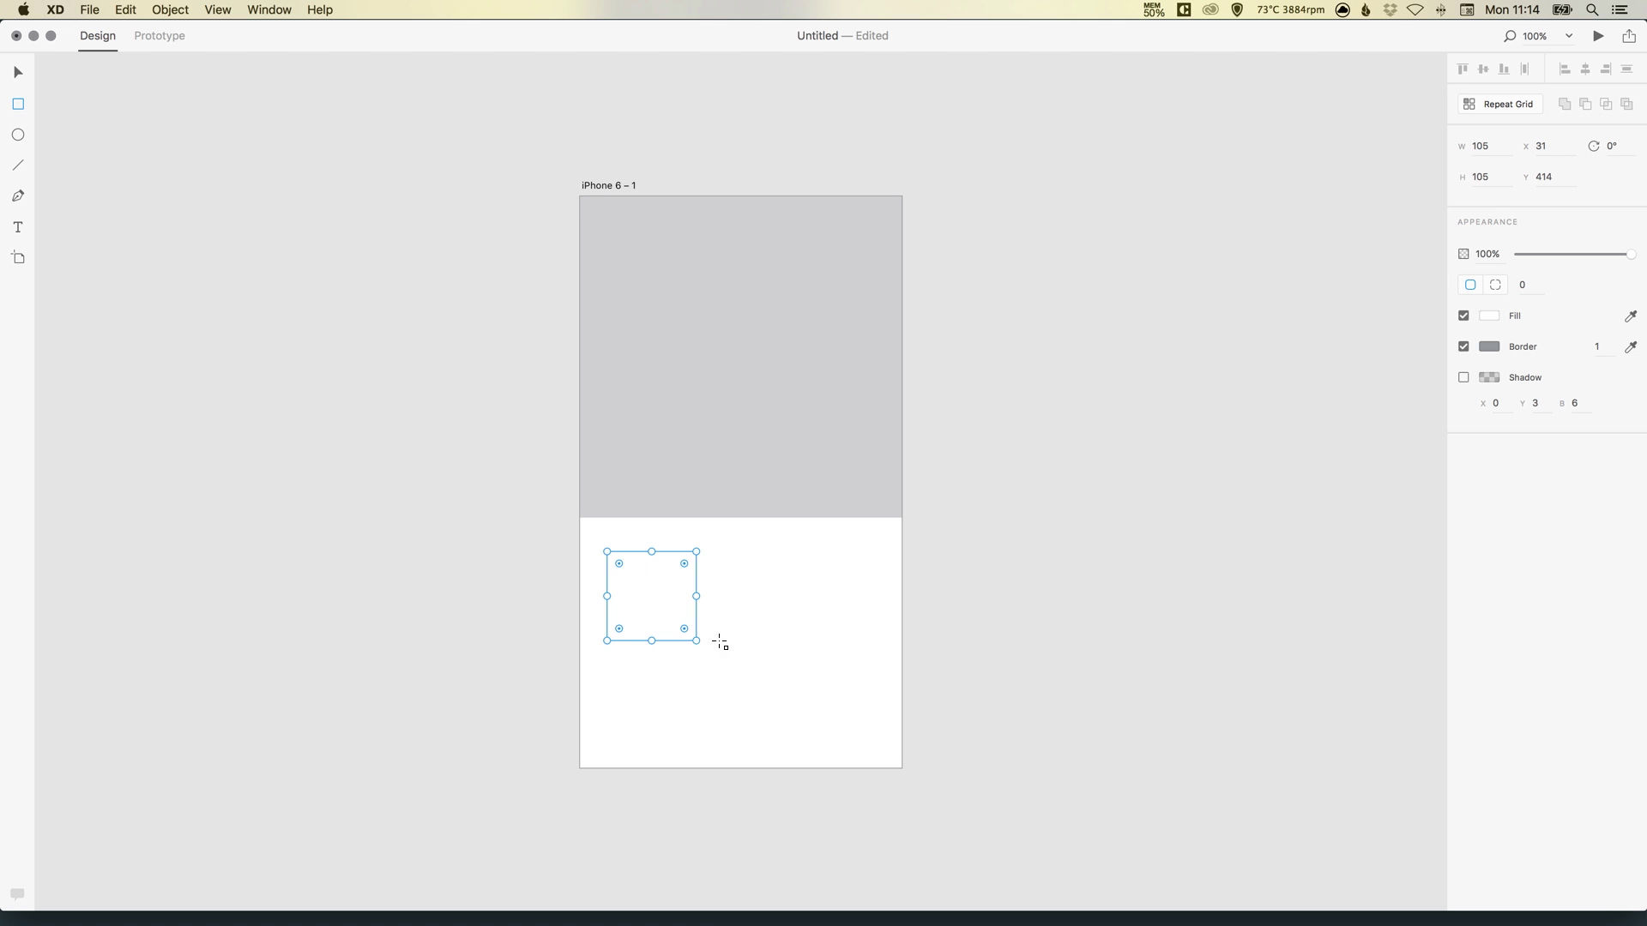
click(1463, 346)
click(1487, 317)
drag(1332, 493, 1363, 487)
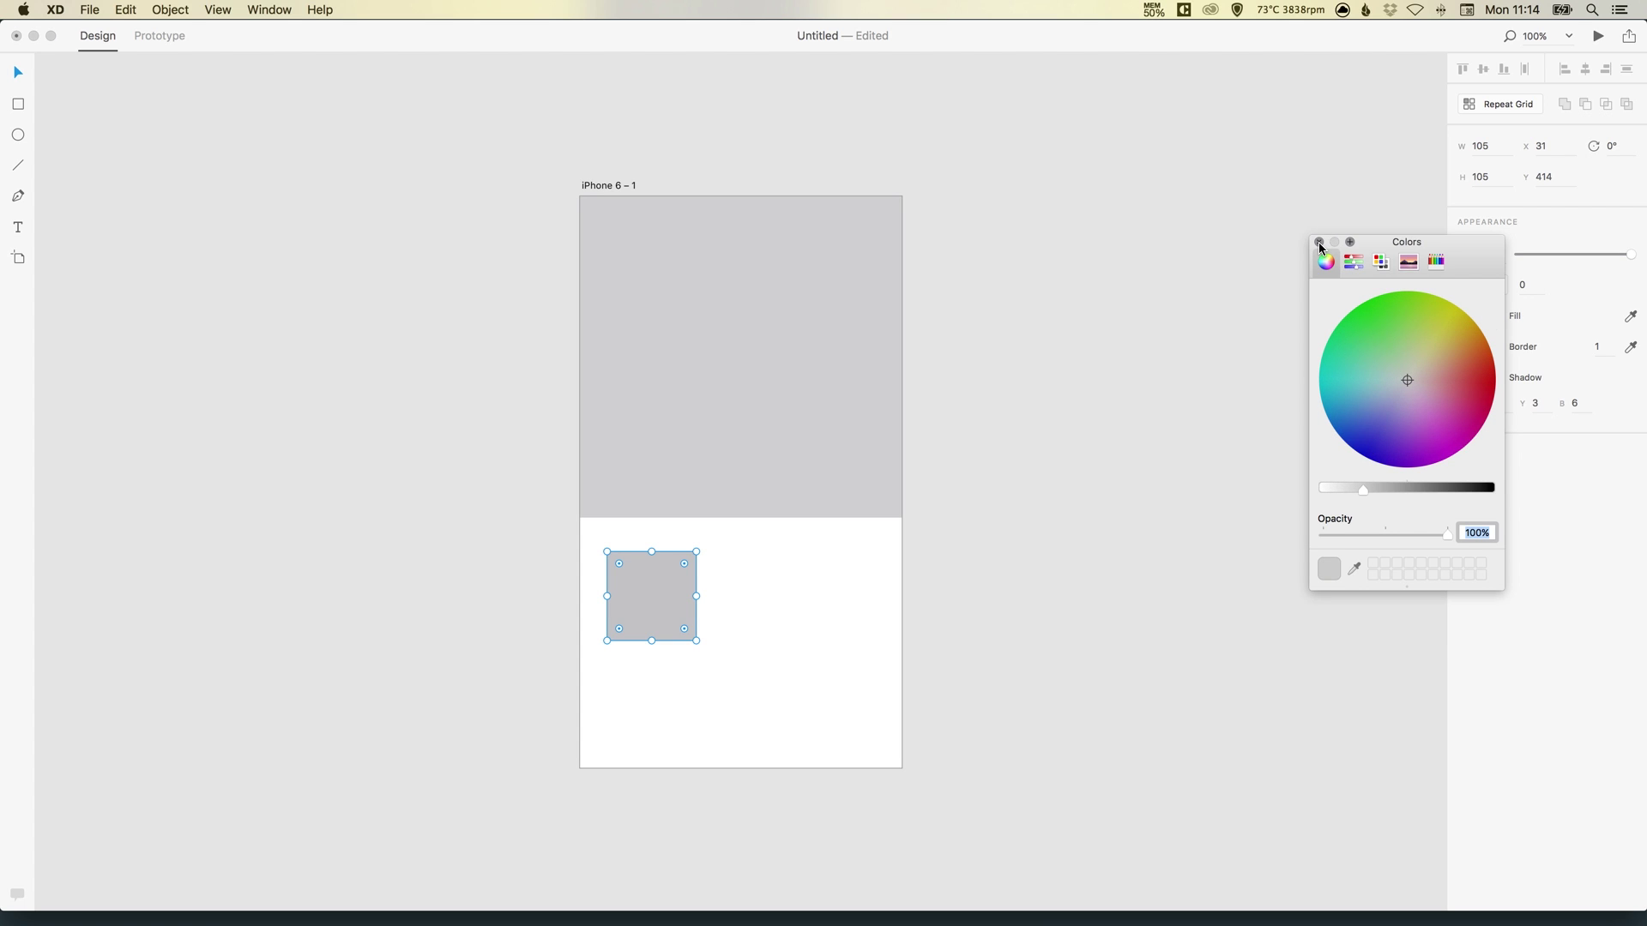
click(1318, 242)
Place the small square against the artboard's left edge at X 0, Y 385.
click(1055, 410)
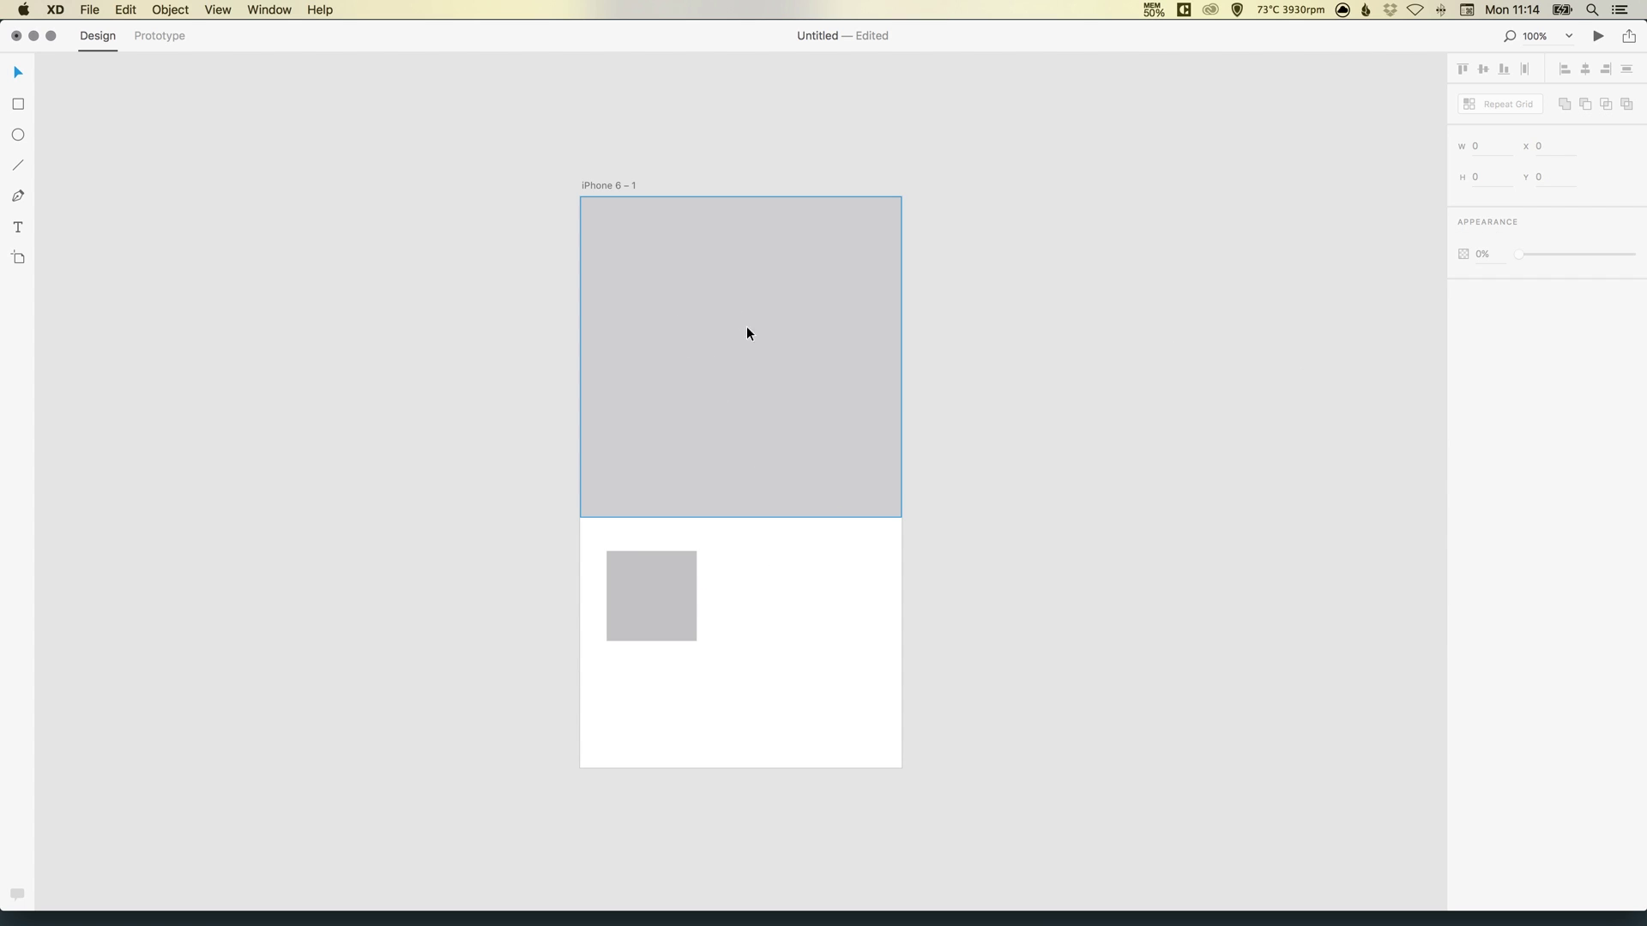
drag(670, 594, 509, 596)
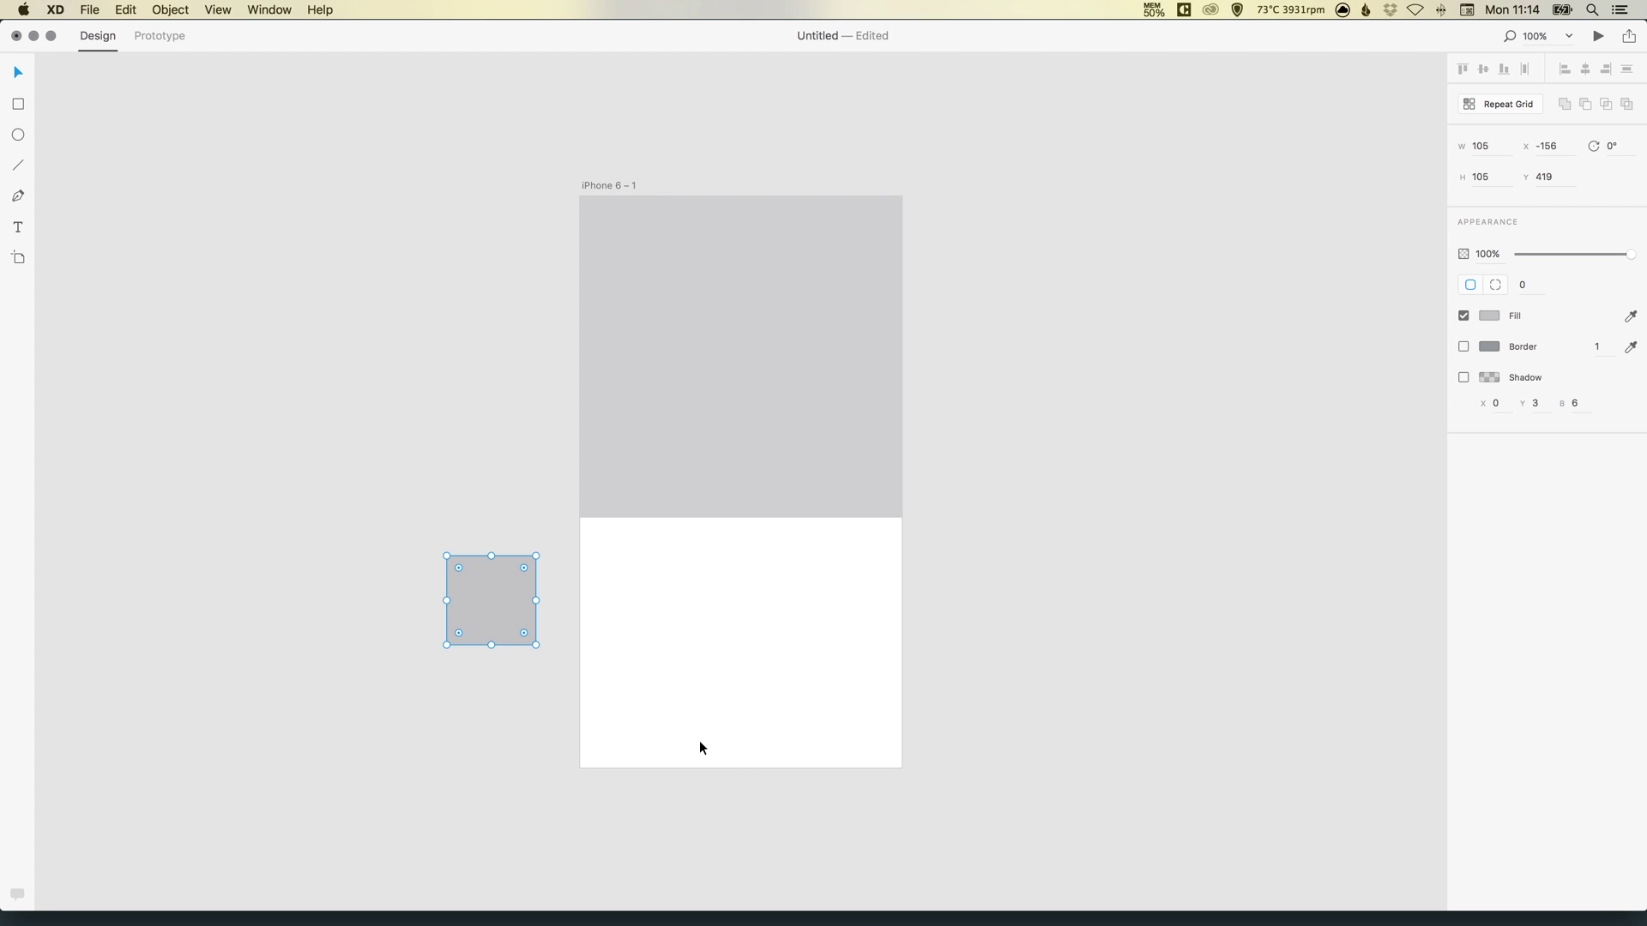
drag(510, 601, 636, 565)
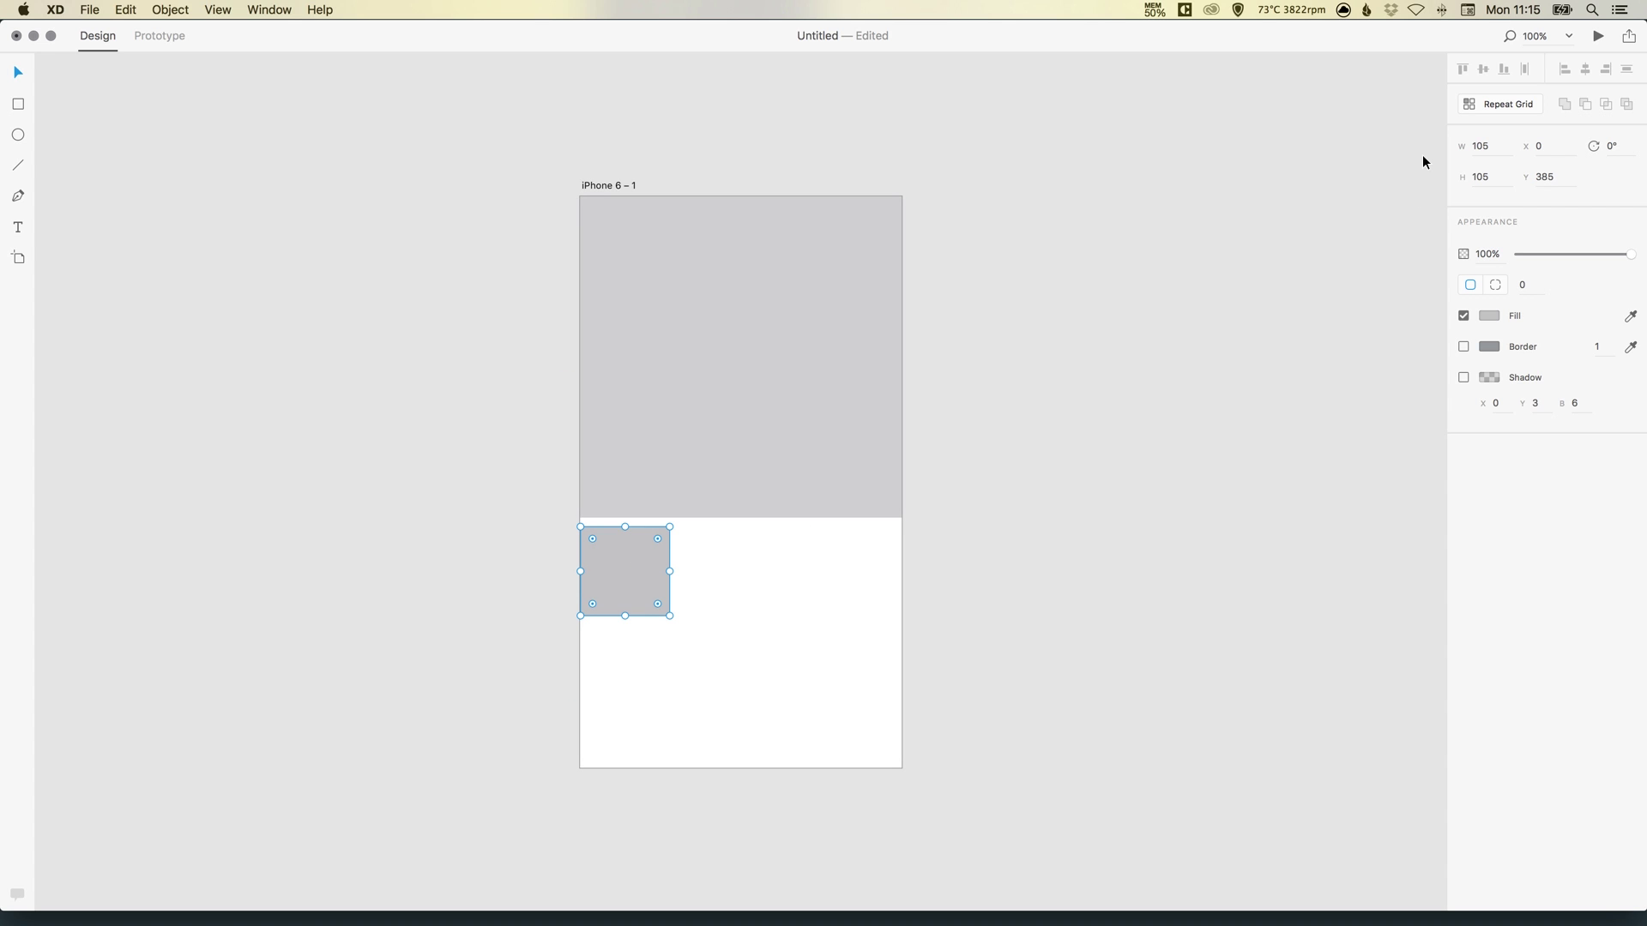
Divide the artboard's 375 px width by 3 in the calculator, giving 125.
click(1383, 185)
click(604, 185)
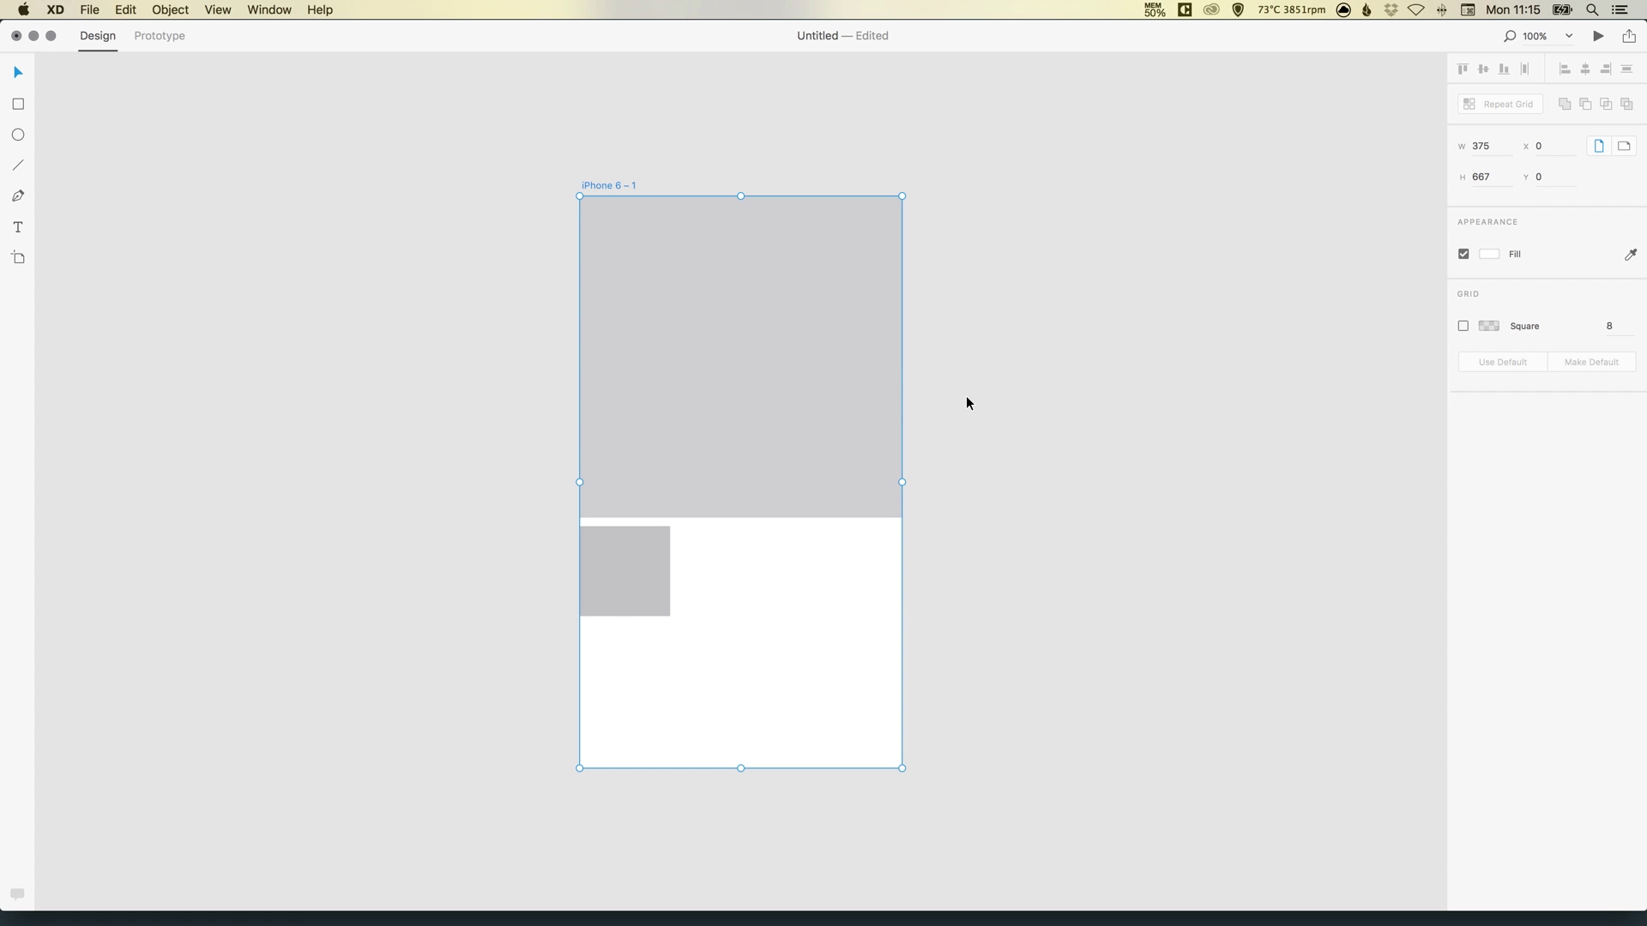
click(1620, 10)
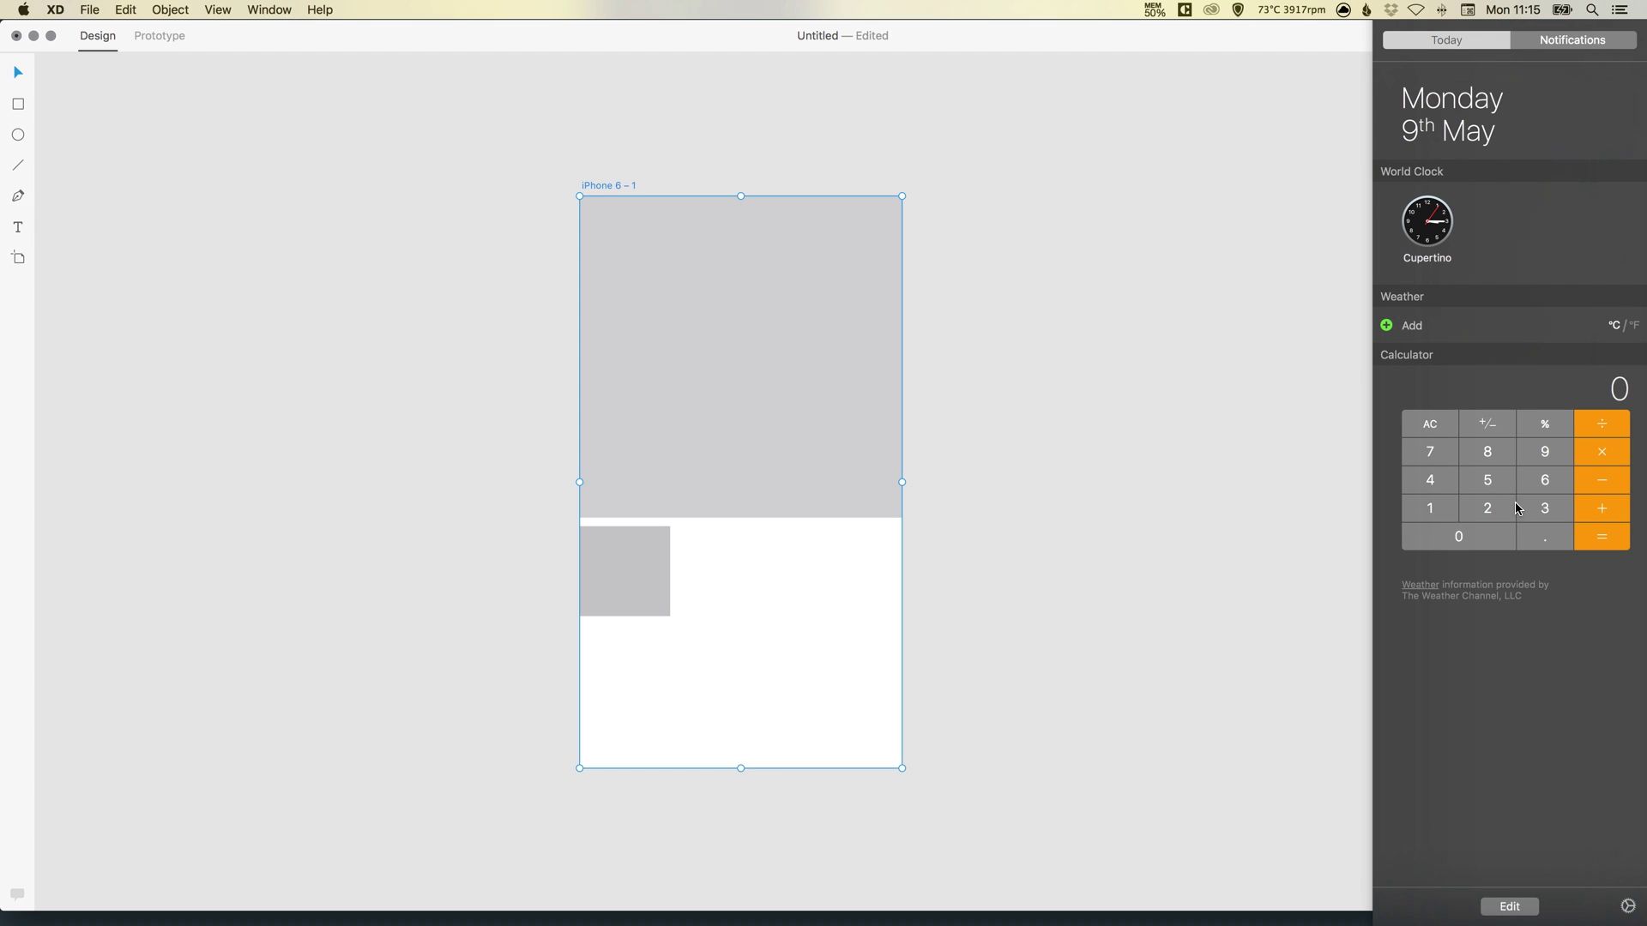
click(1544, 508)
click(1430, 451)
click(1487, 480)
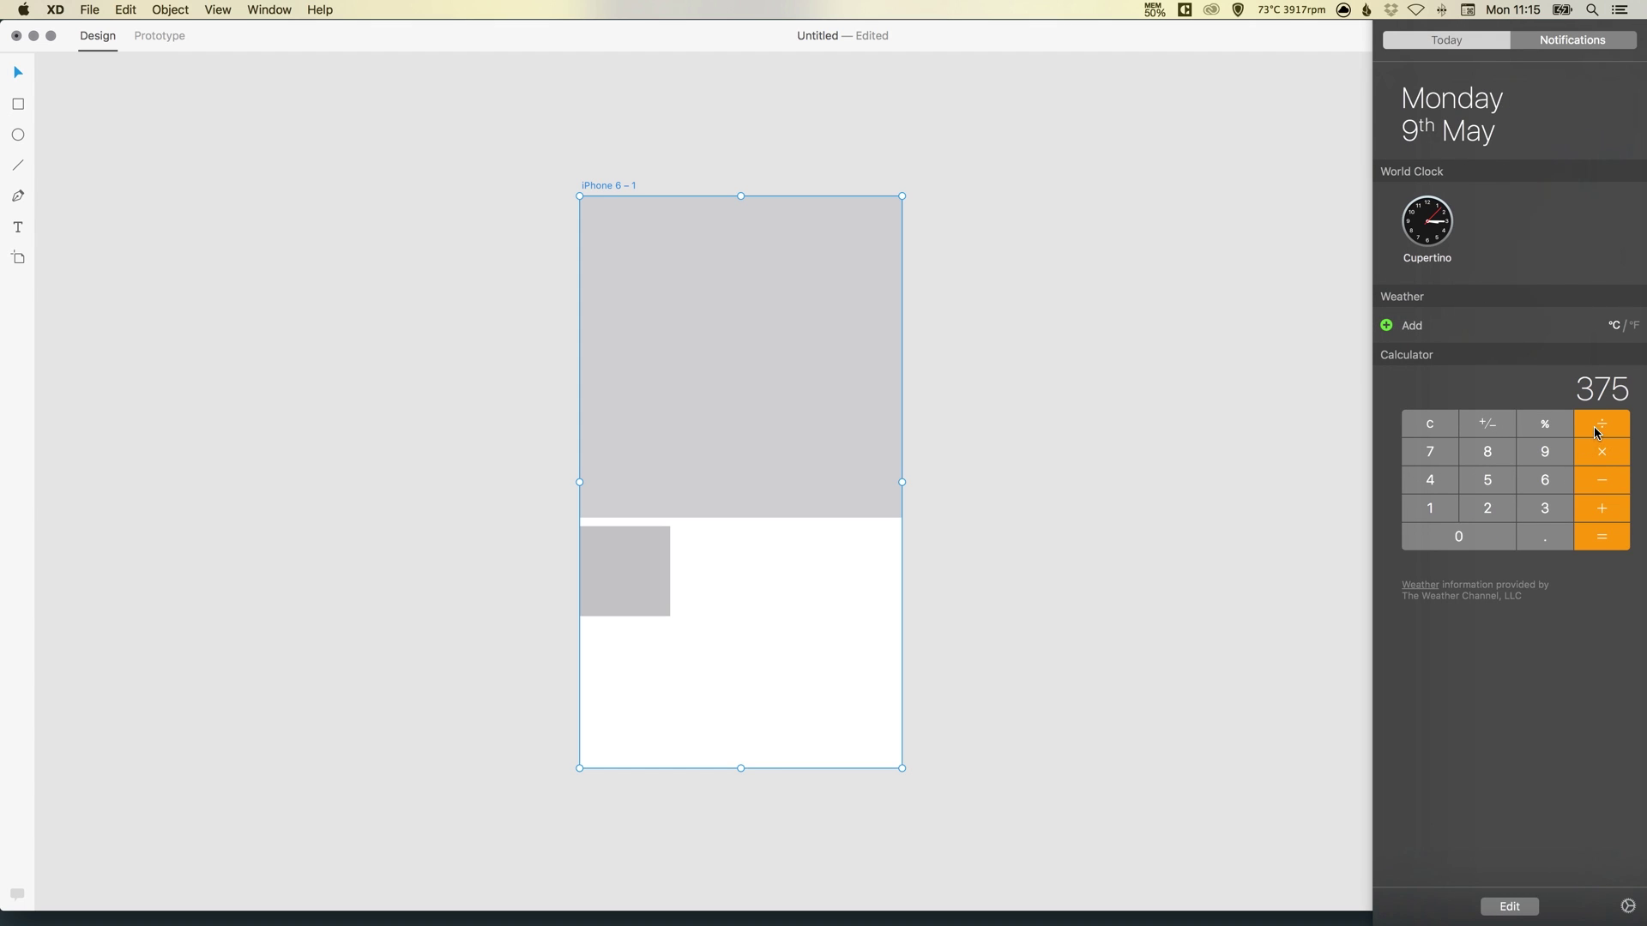
click(1545, 512)
click(1597, 537)
click(1430, 429)
click(1192, 252)
Set the small square's width and height to 125.
click(619, 562)
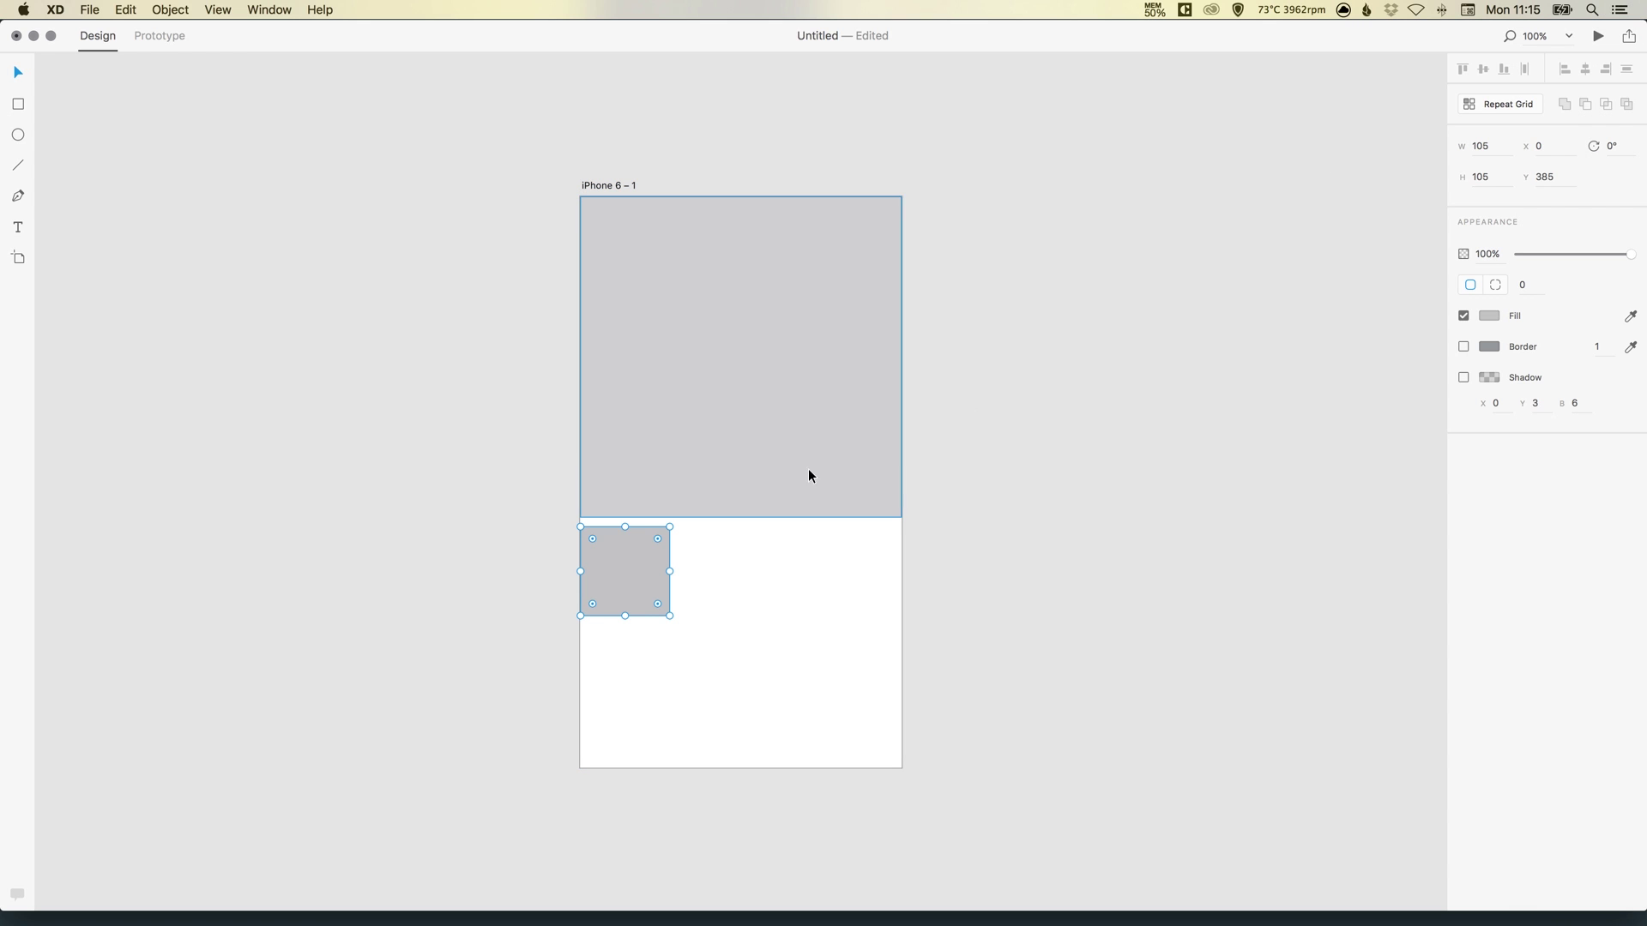
click(1486, 146)
text(12)
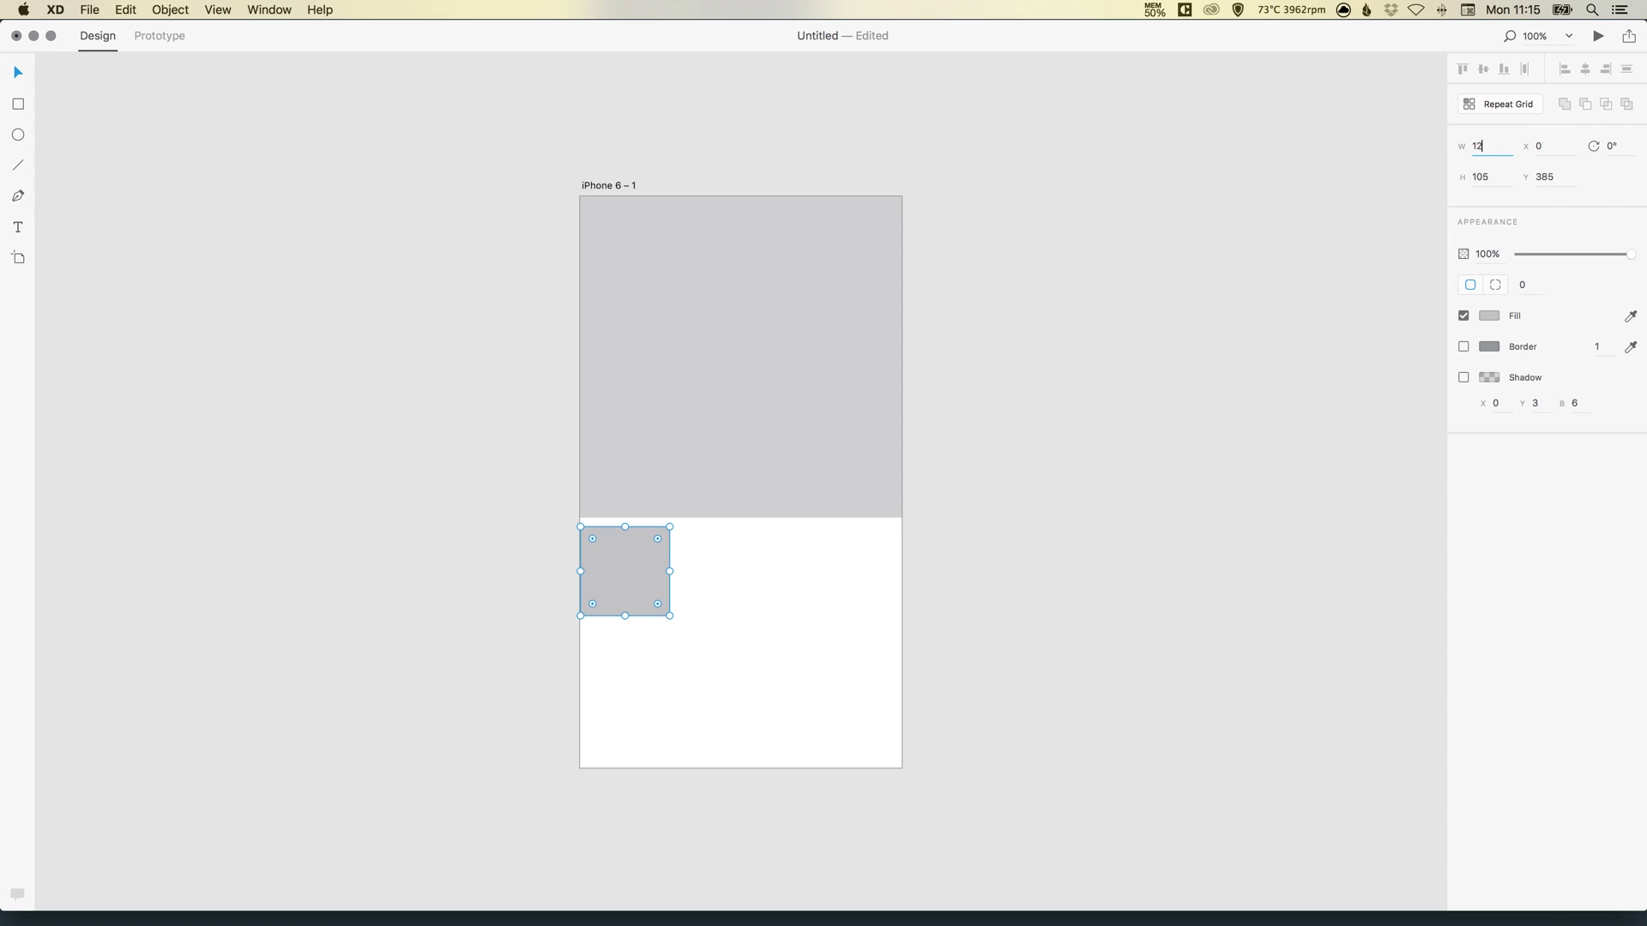
text(5)
key(Return)
click(1493, 174)
text(125)
key(Return)
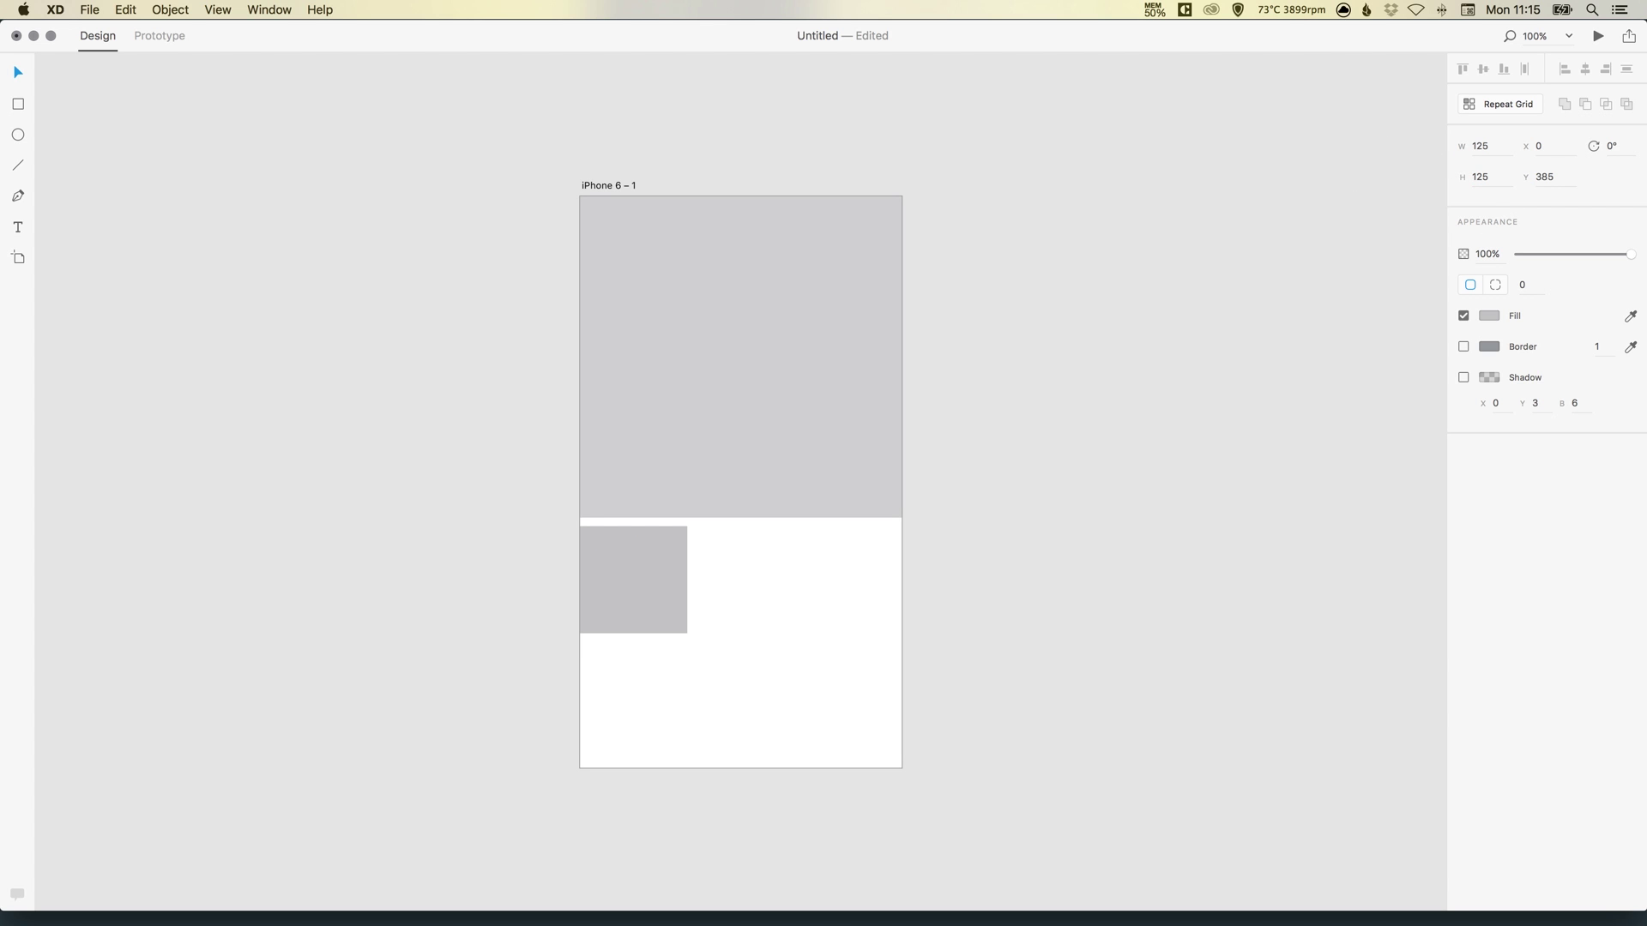
click(634, 533)
Nudge the 125 px square flush under the hero block and convert it to a repeat grid.
mouse_move(634, 555)
mouse_down()
mouse_move(652, 568)
mouse_move(636, 547)
mouse_up()
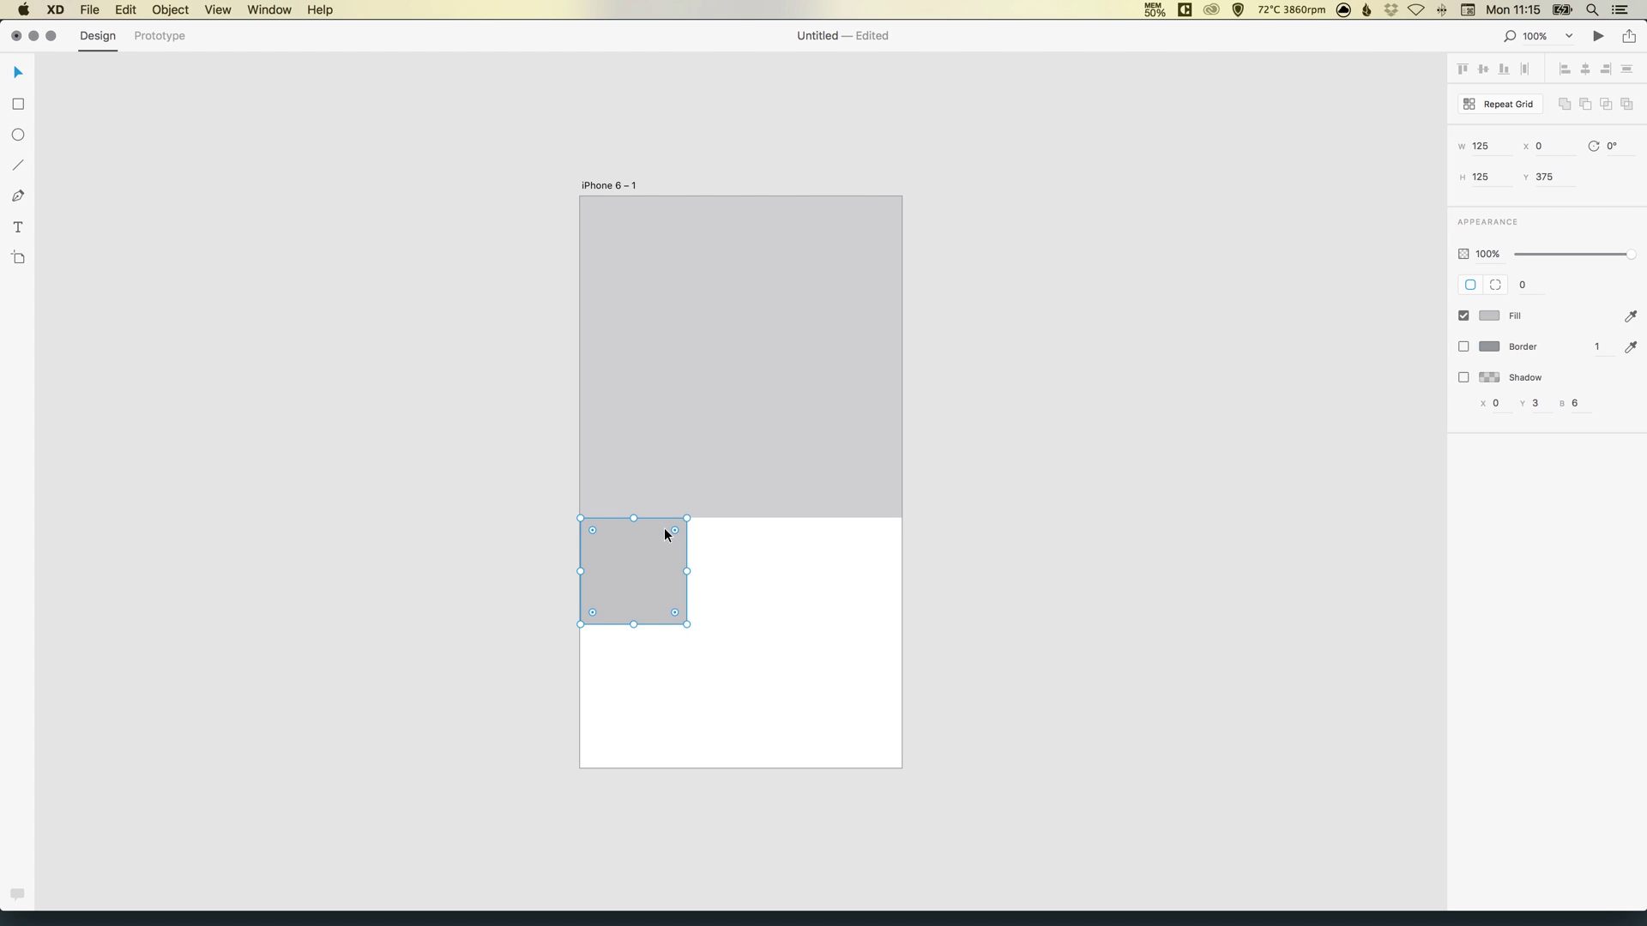
click(1022, 395)
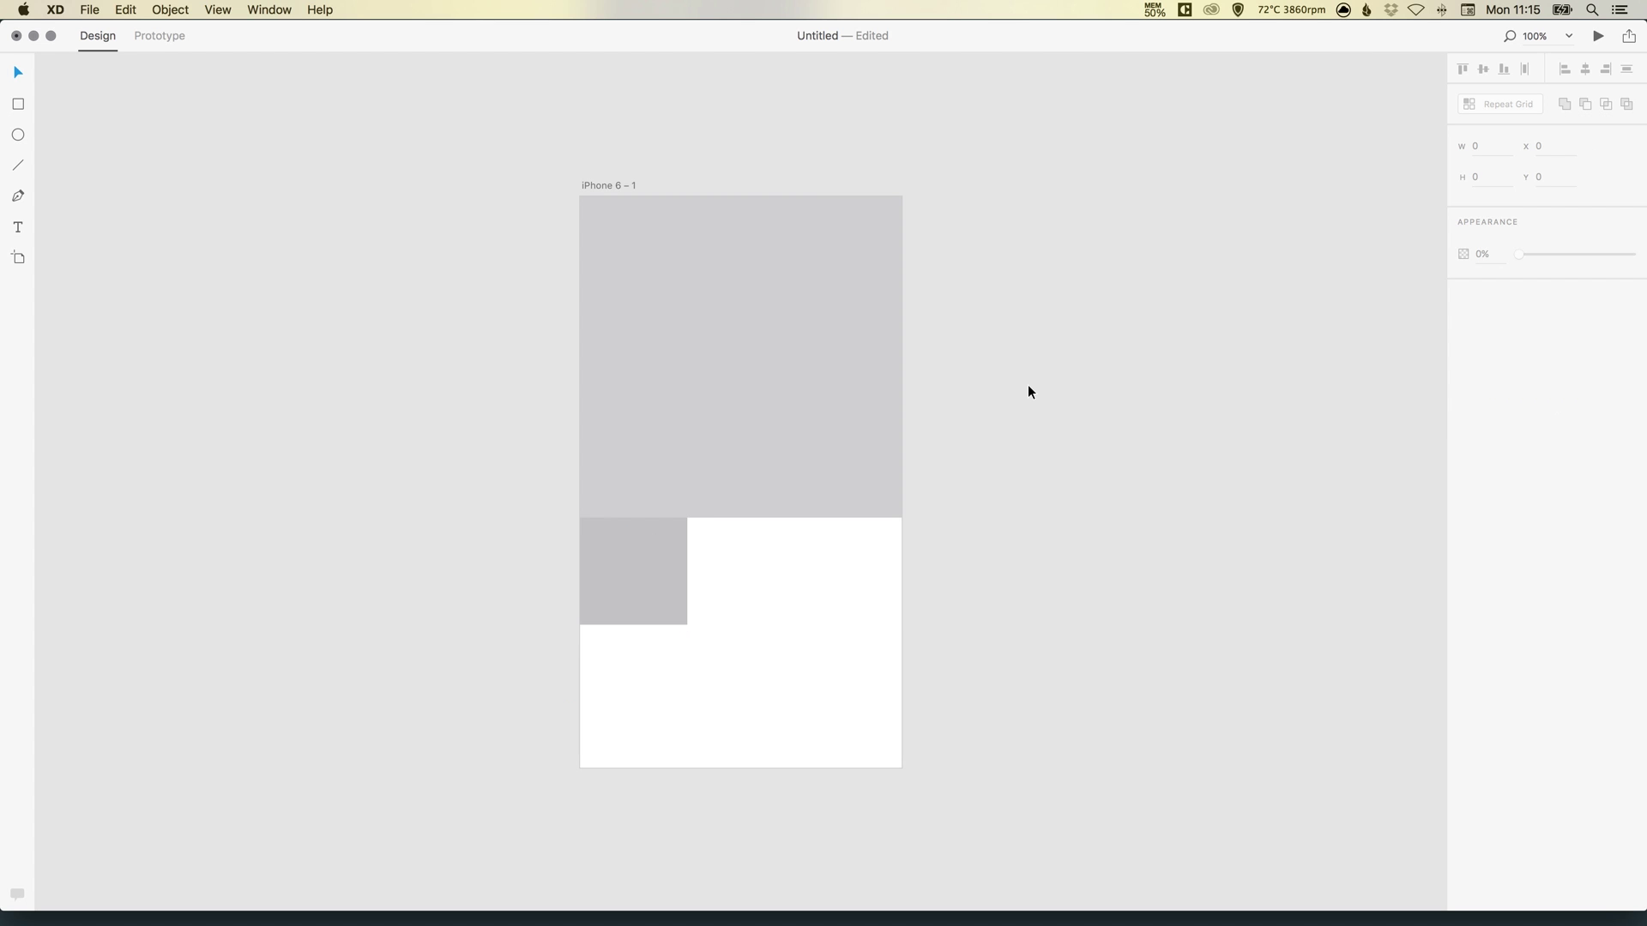
click(629, 566)
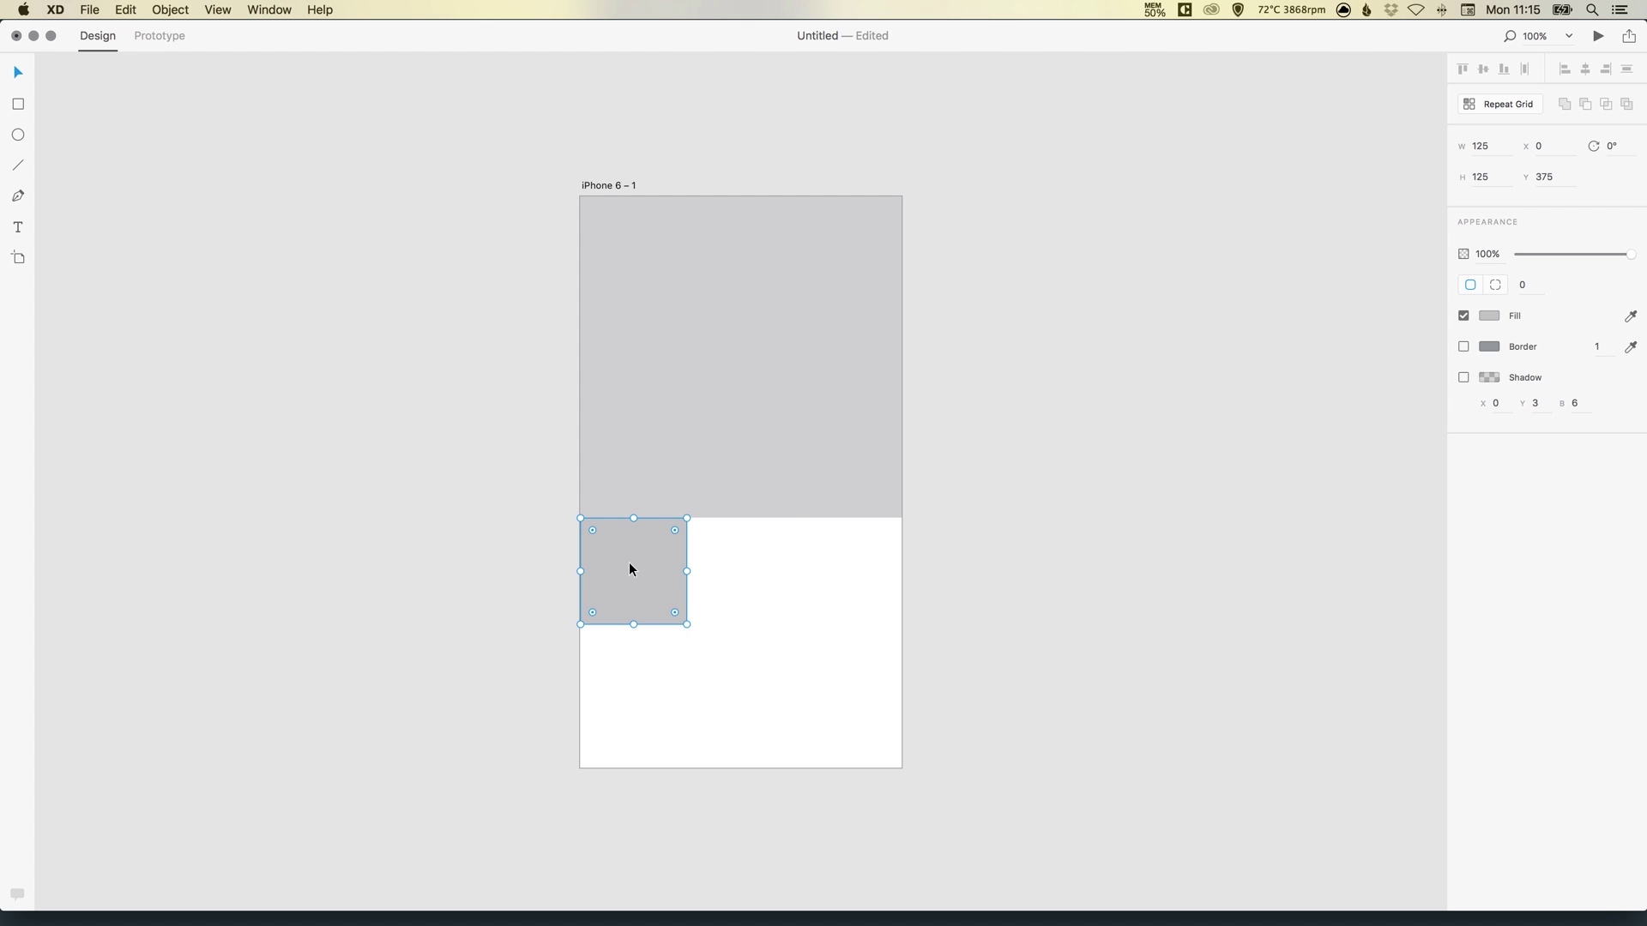
click(1501, 104)
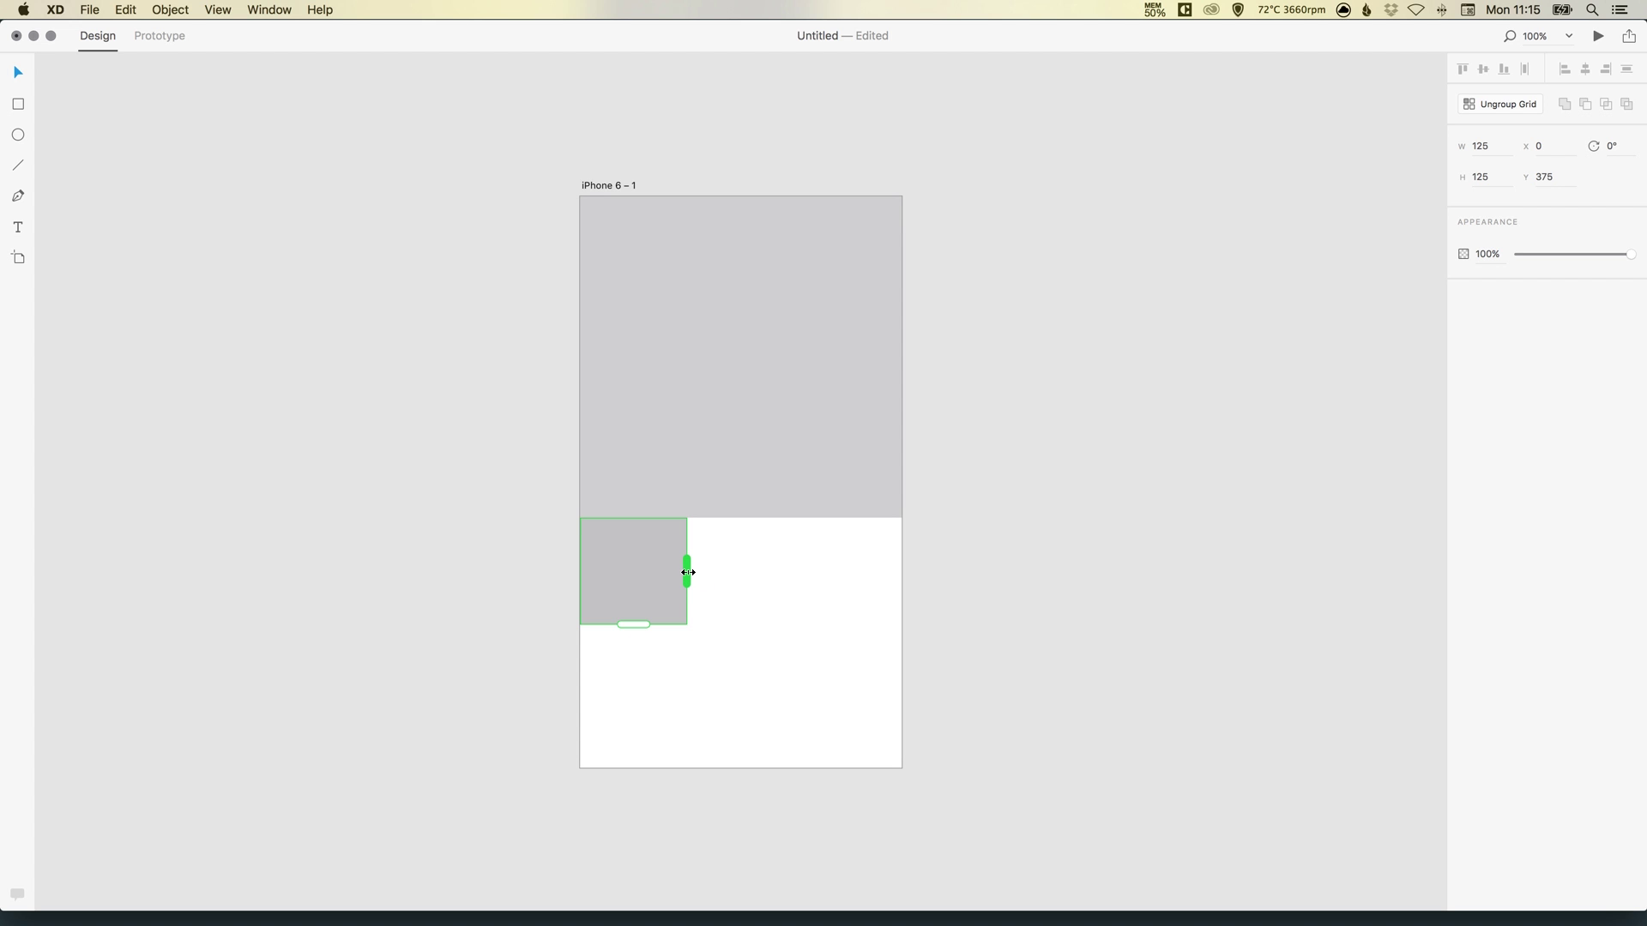
Widen the repeat grid to 375 × 125 as three 125 px tiles with a zero column gap.
drag(688, 572, 901, 570)
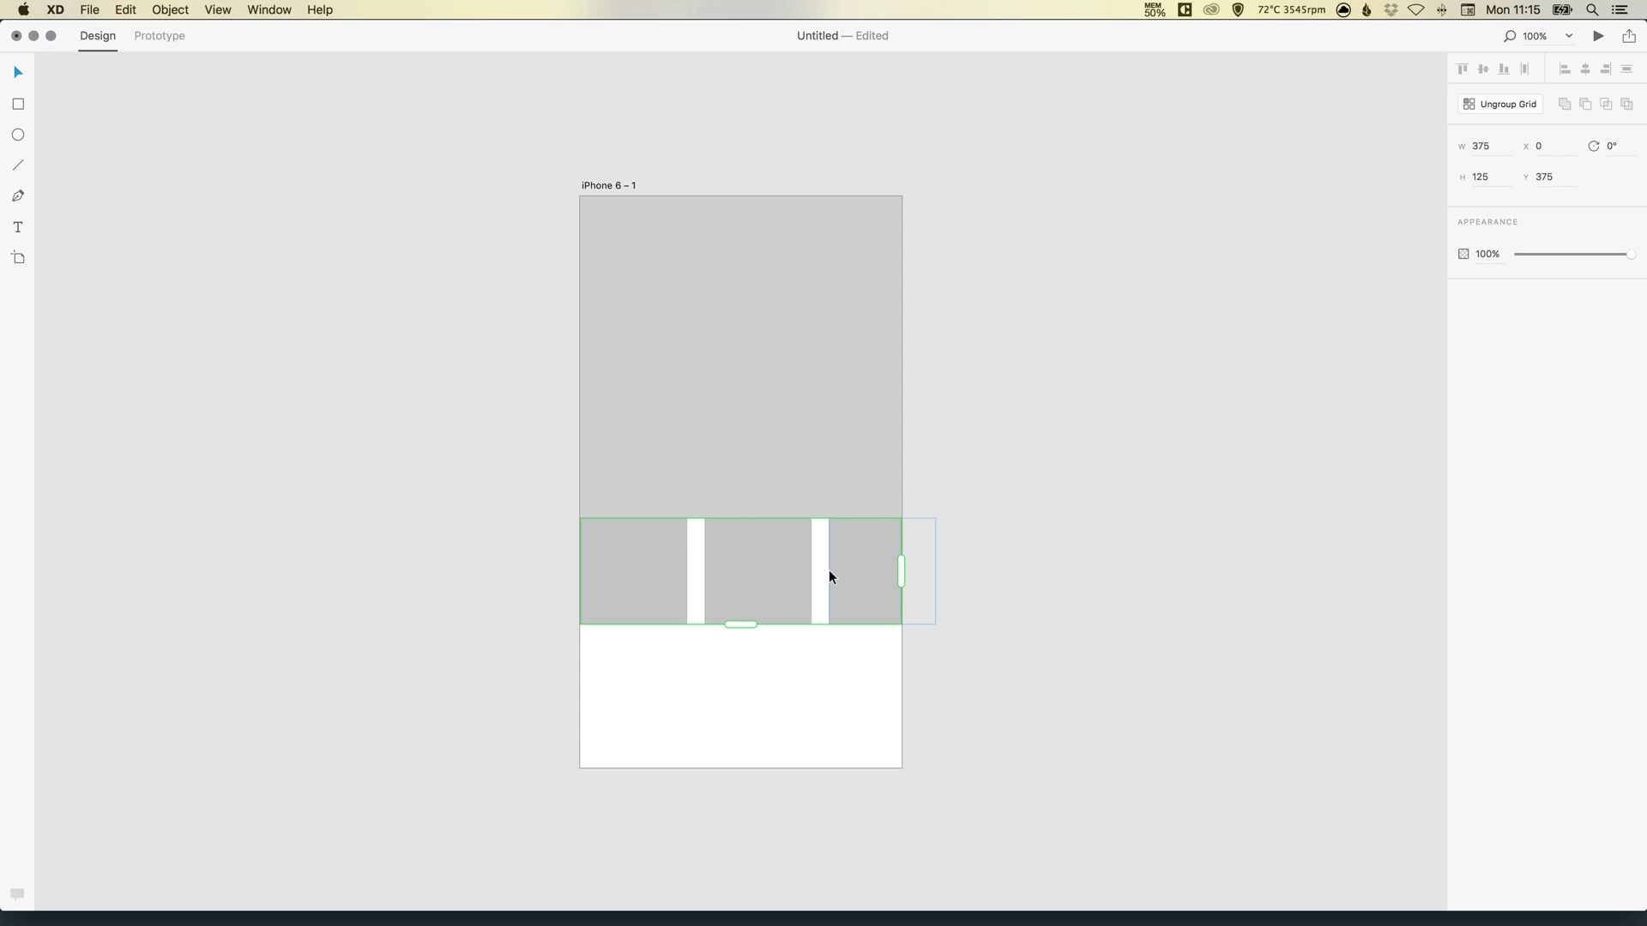
click(861, 683)
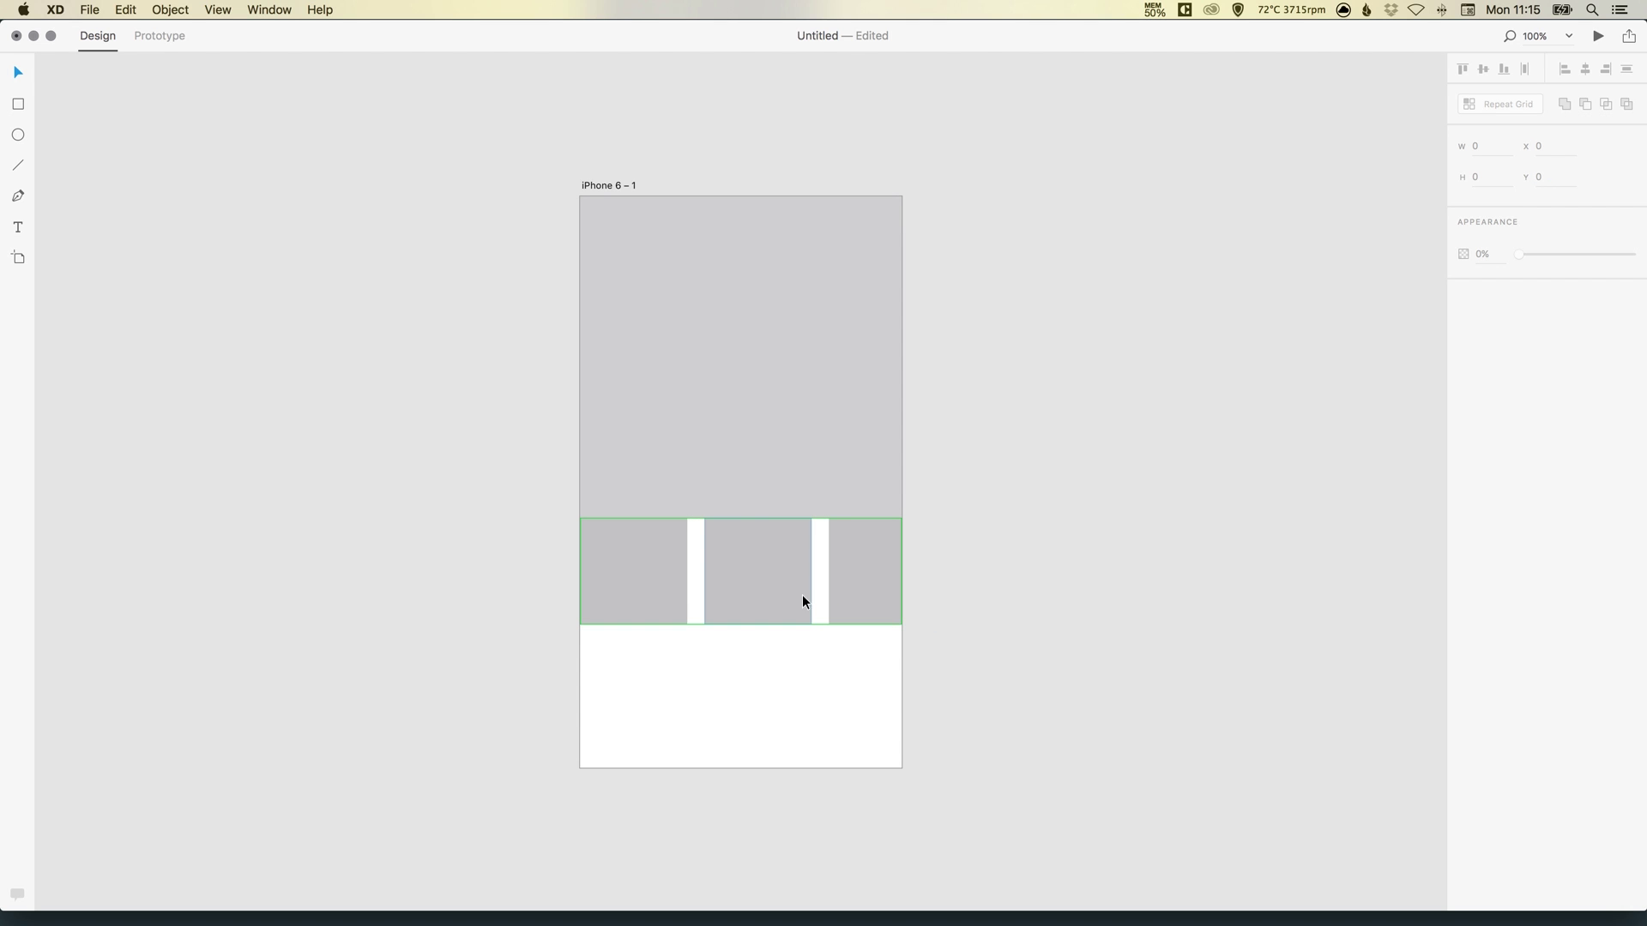
click(871, 573)
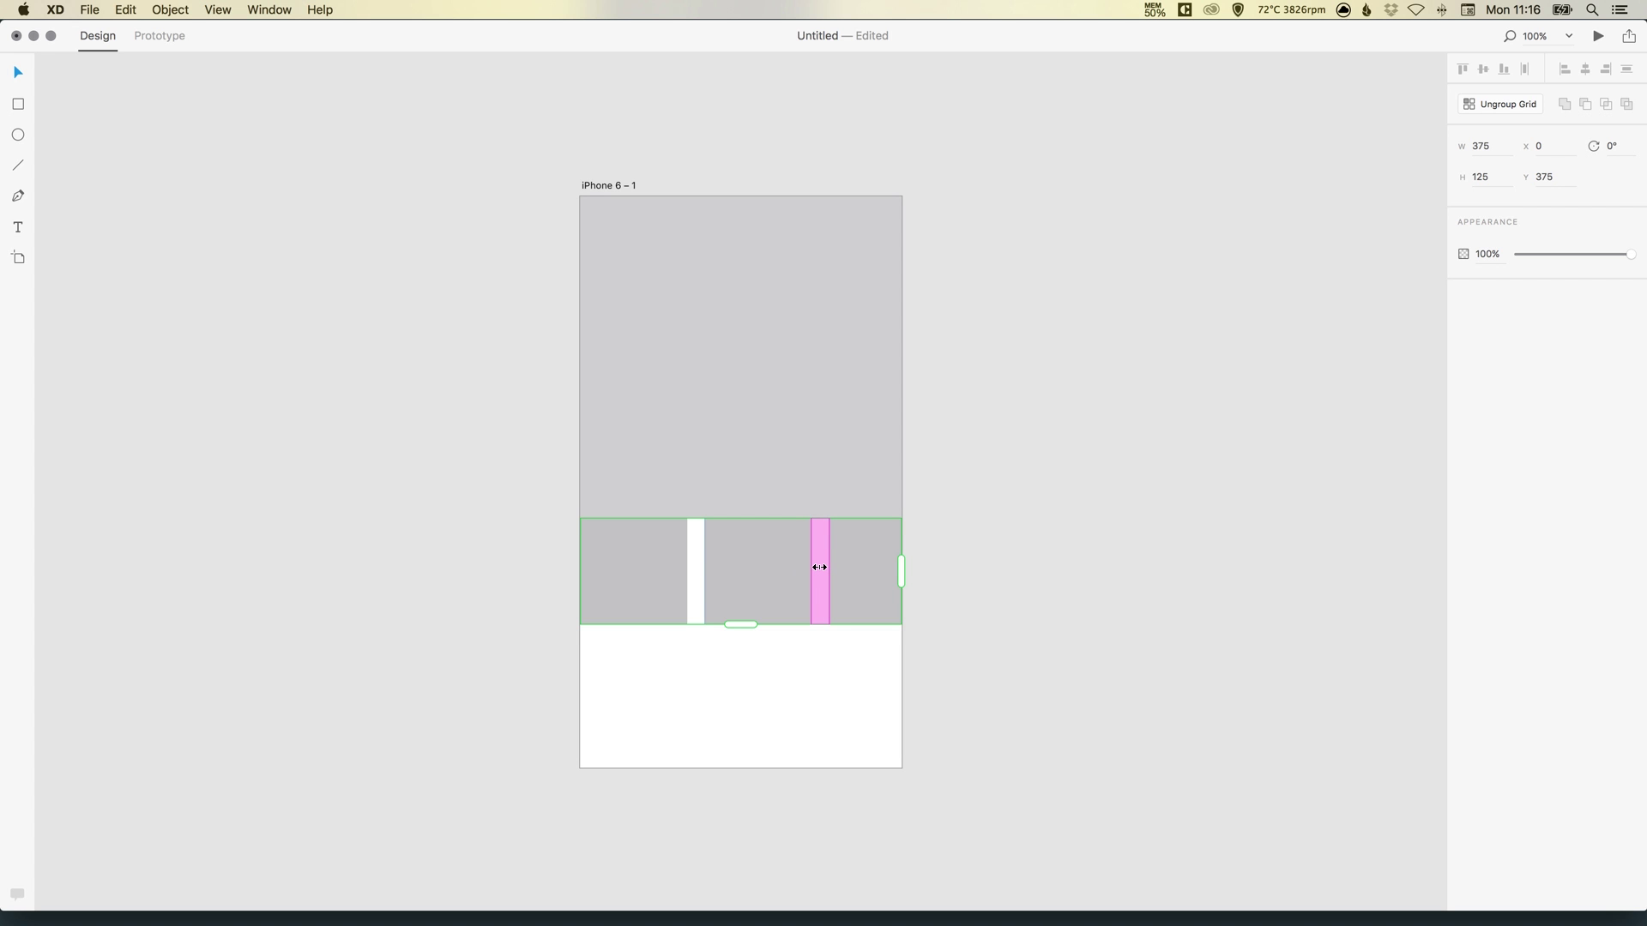
drag(819, 567, 784, 575)
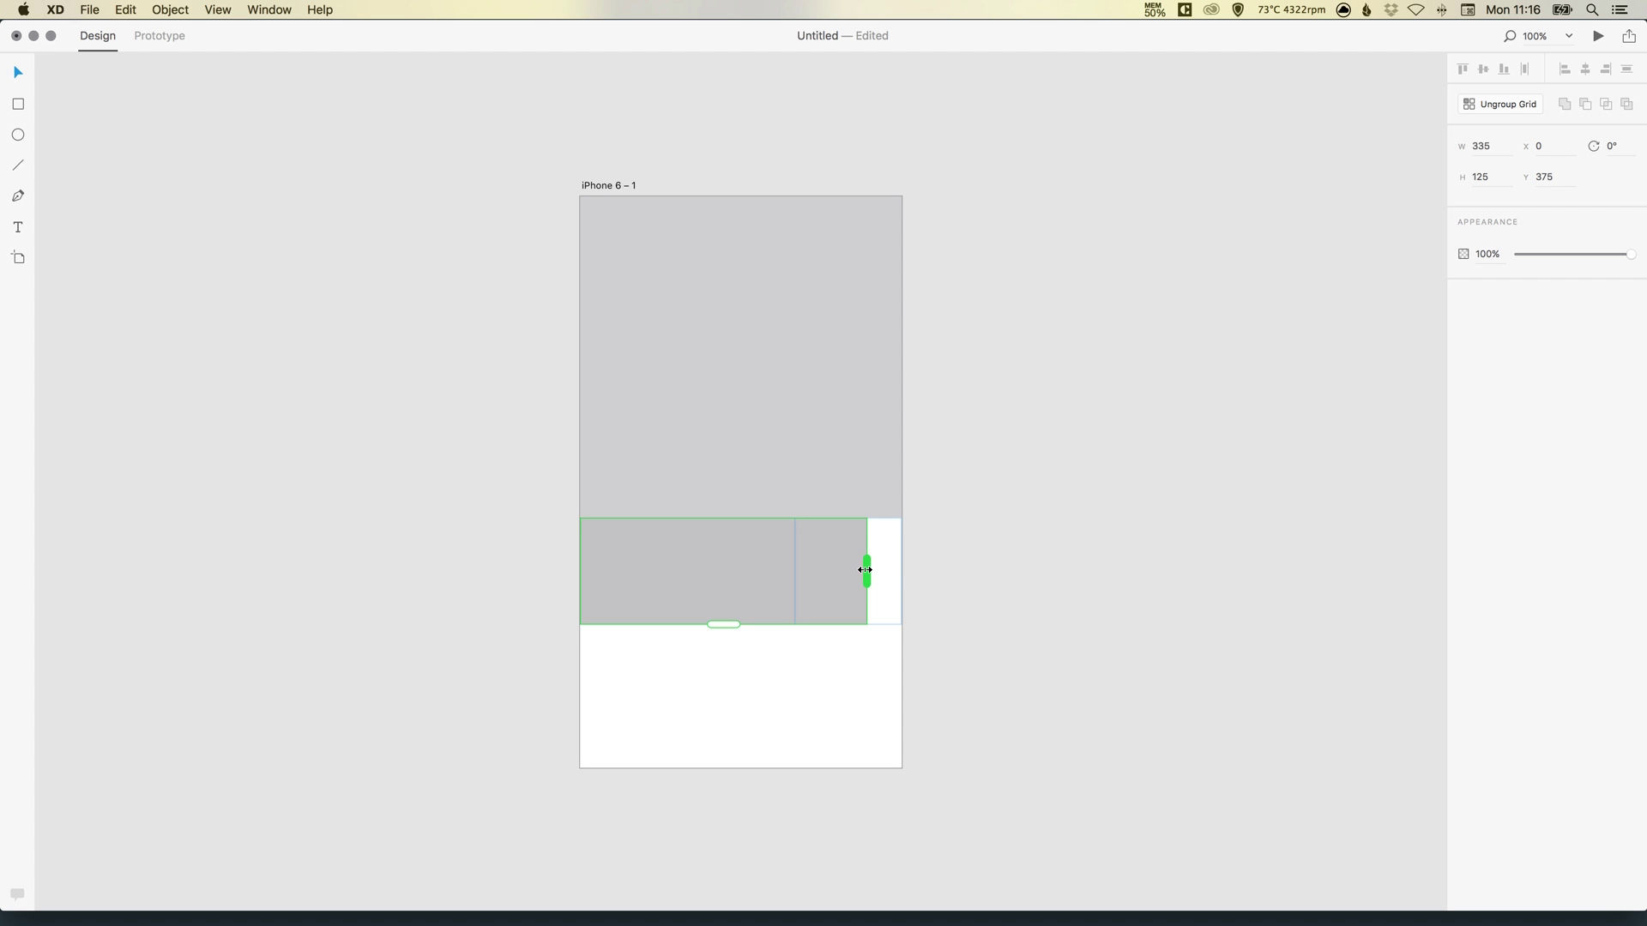
drag(867, 571, 902, 571)
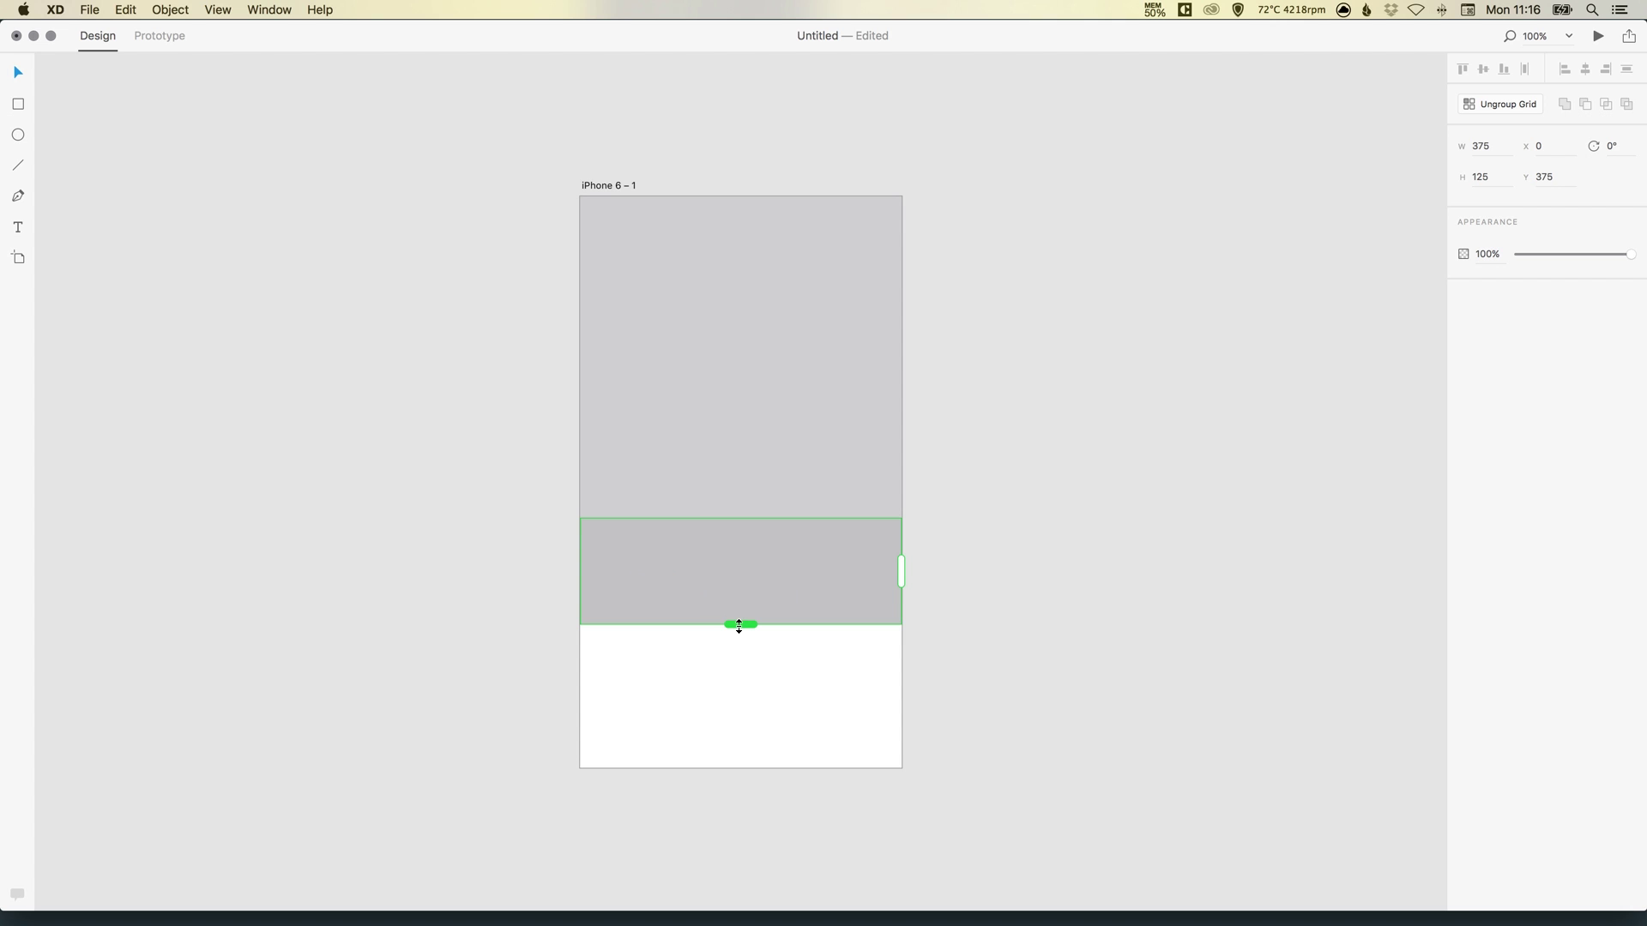
Extend the repeat grid down to 375 × 292 with a zero row gap, reaching the artboard bottom.
drag(741, 624, 741, 768)
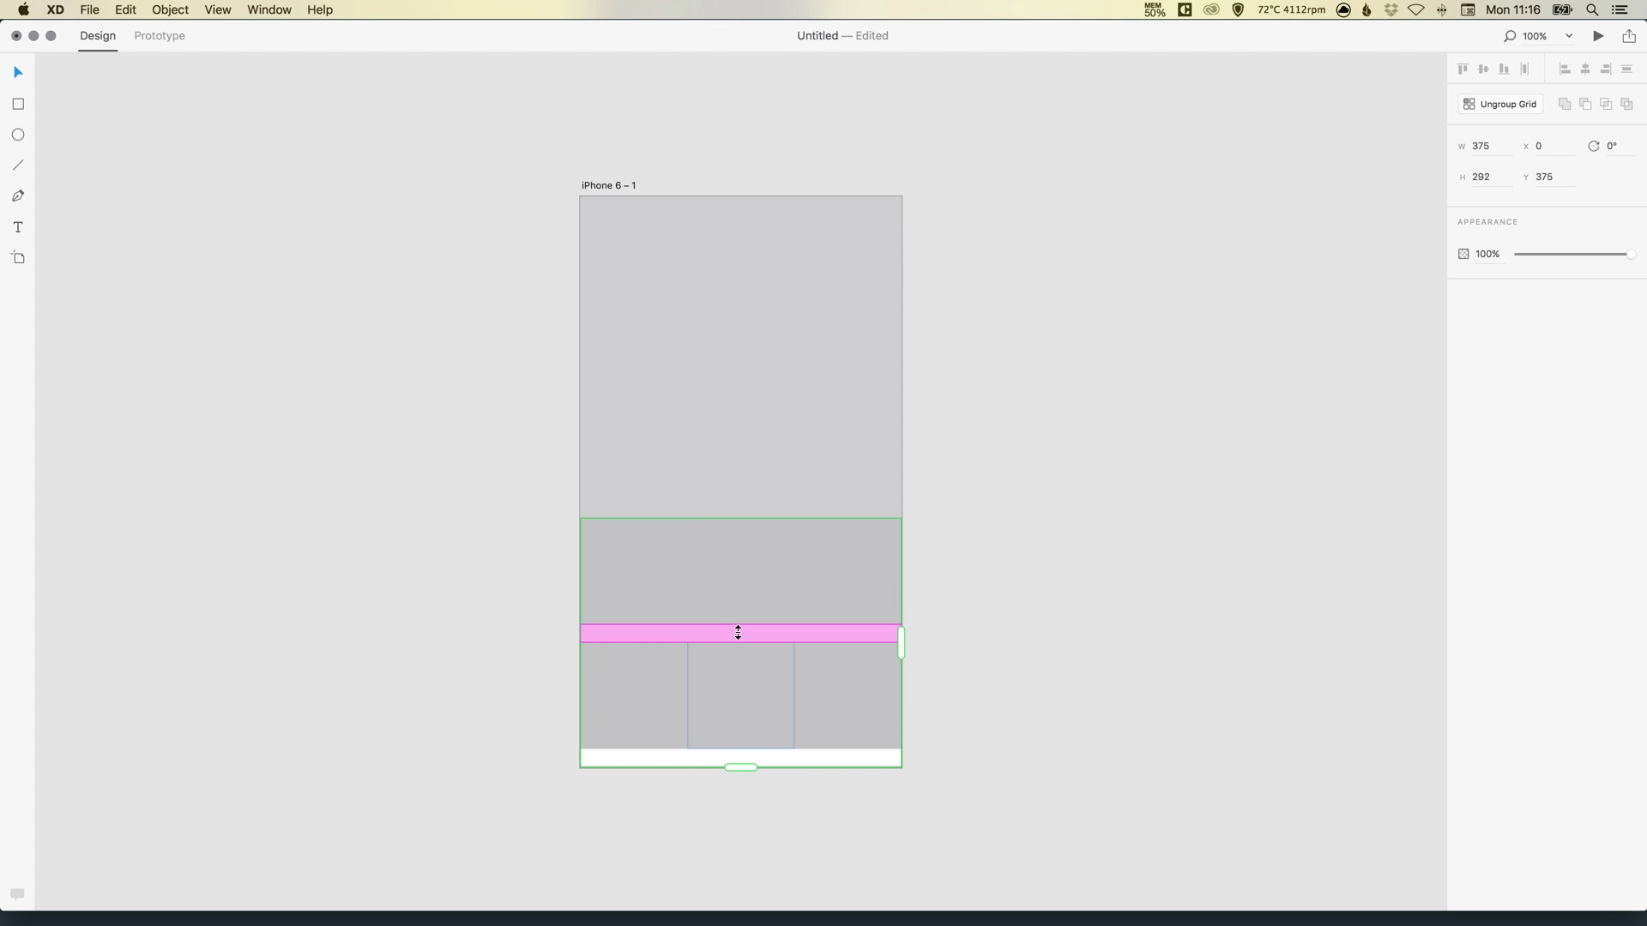
drag(735, 633, 741, 615)
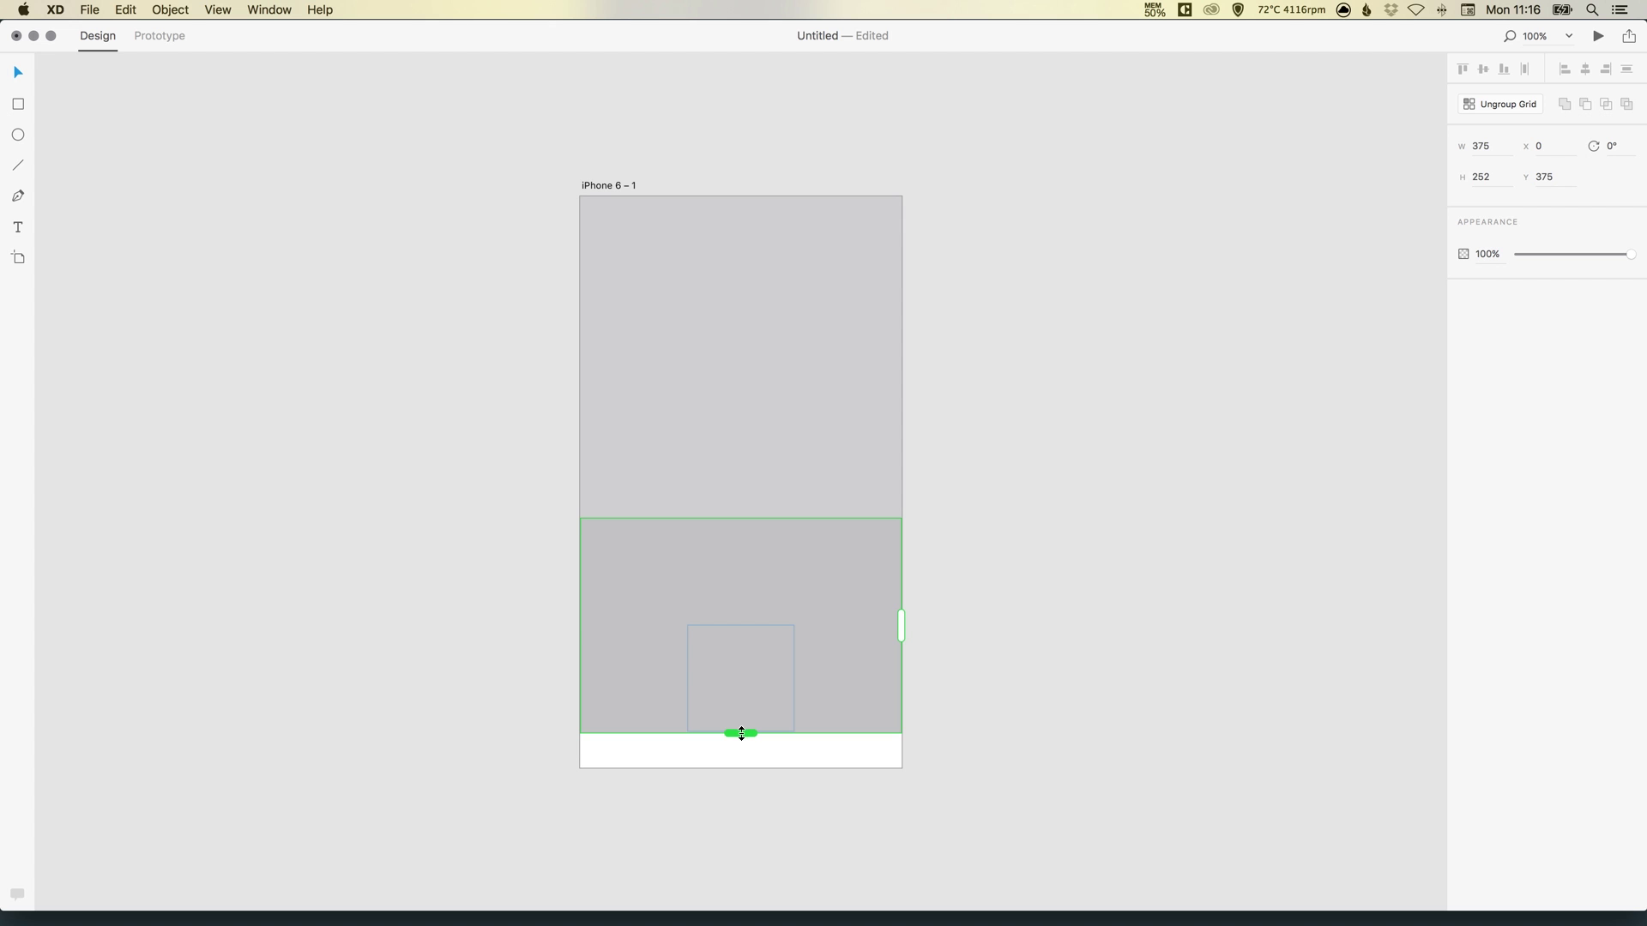
drag(740, 734, 736, 767)
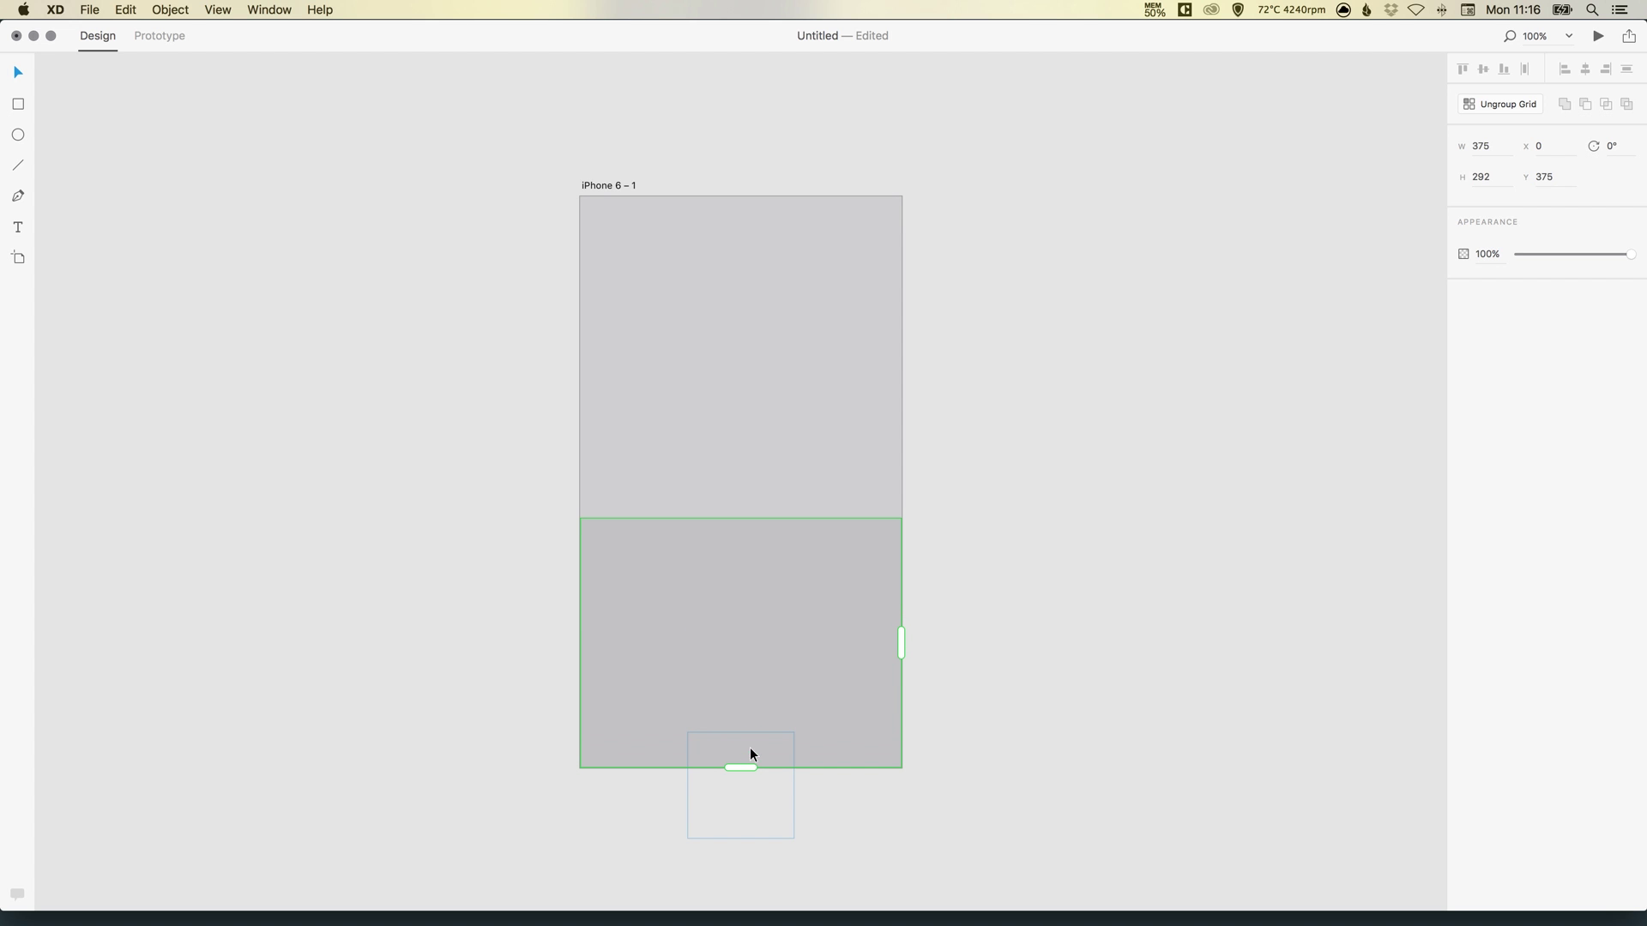
click(1114, 374)
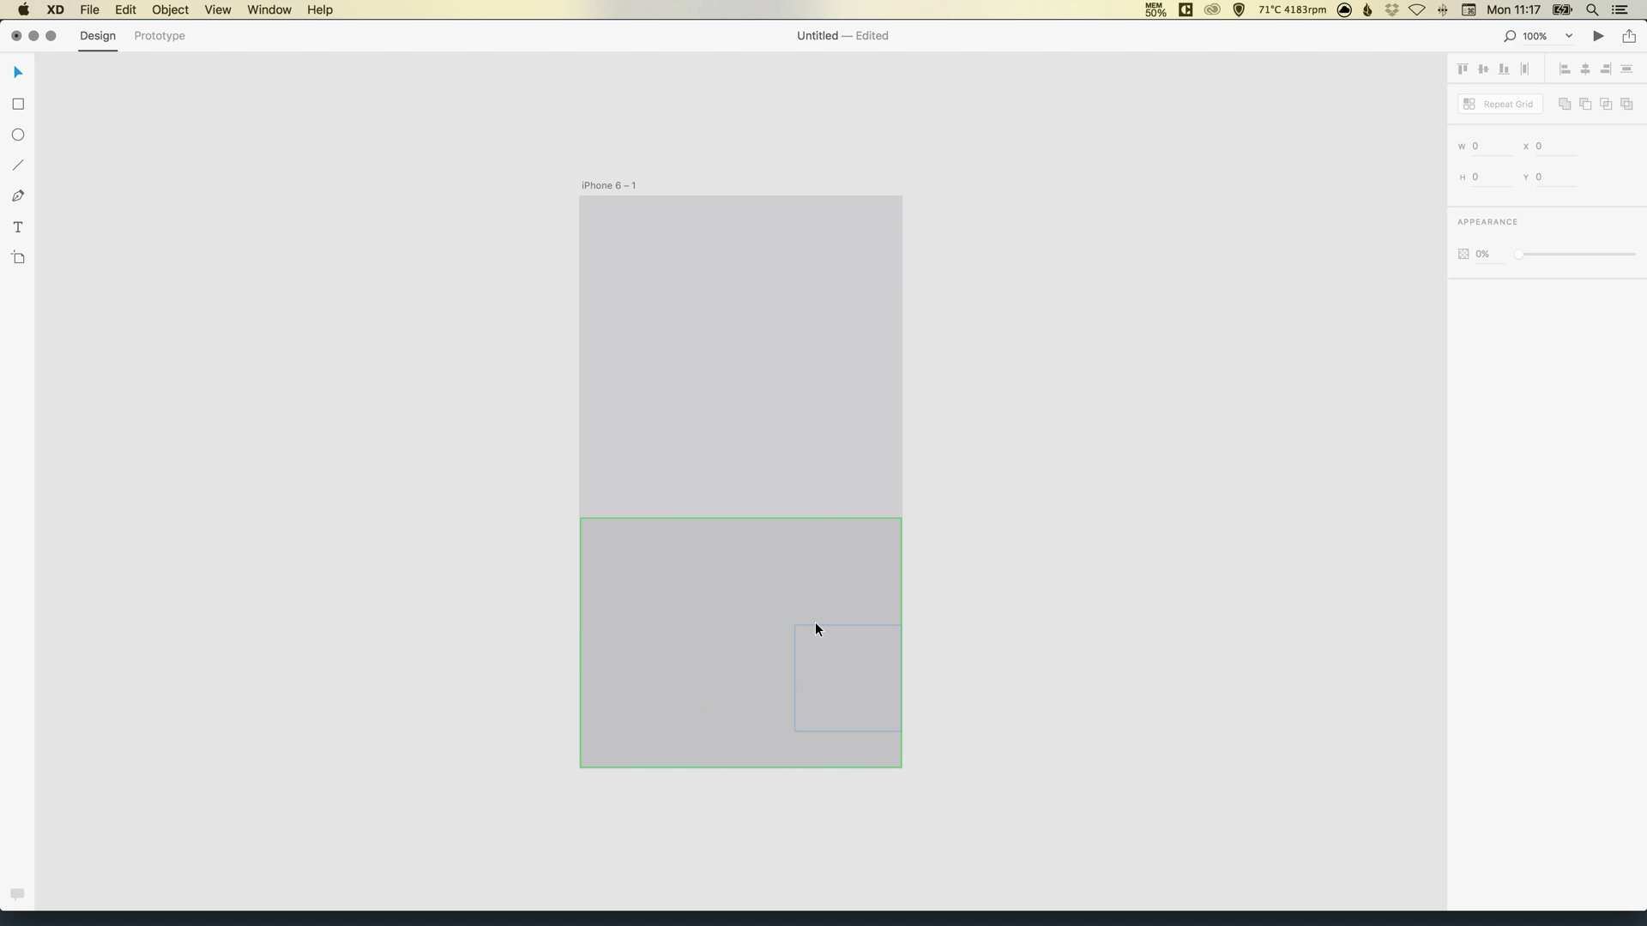
Drag 1.jpeg from the Images folder onto the 375 × 375 hero block.
click(809, 287)
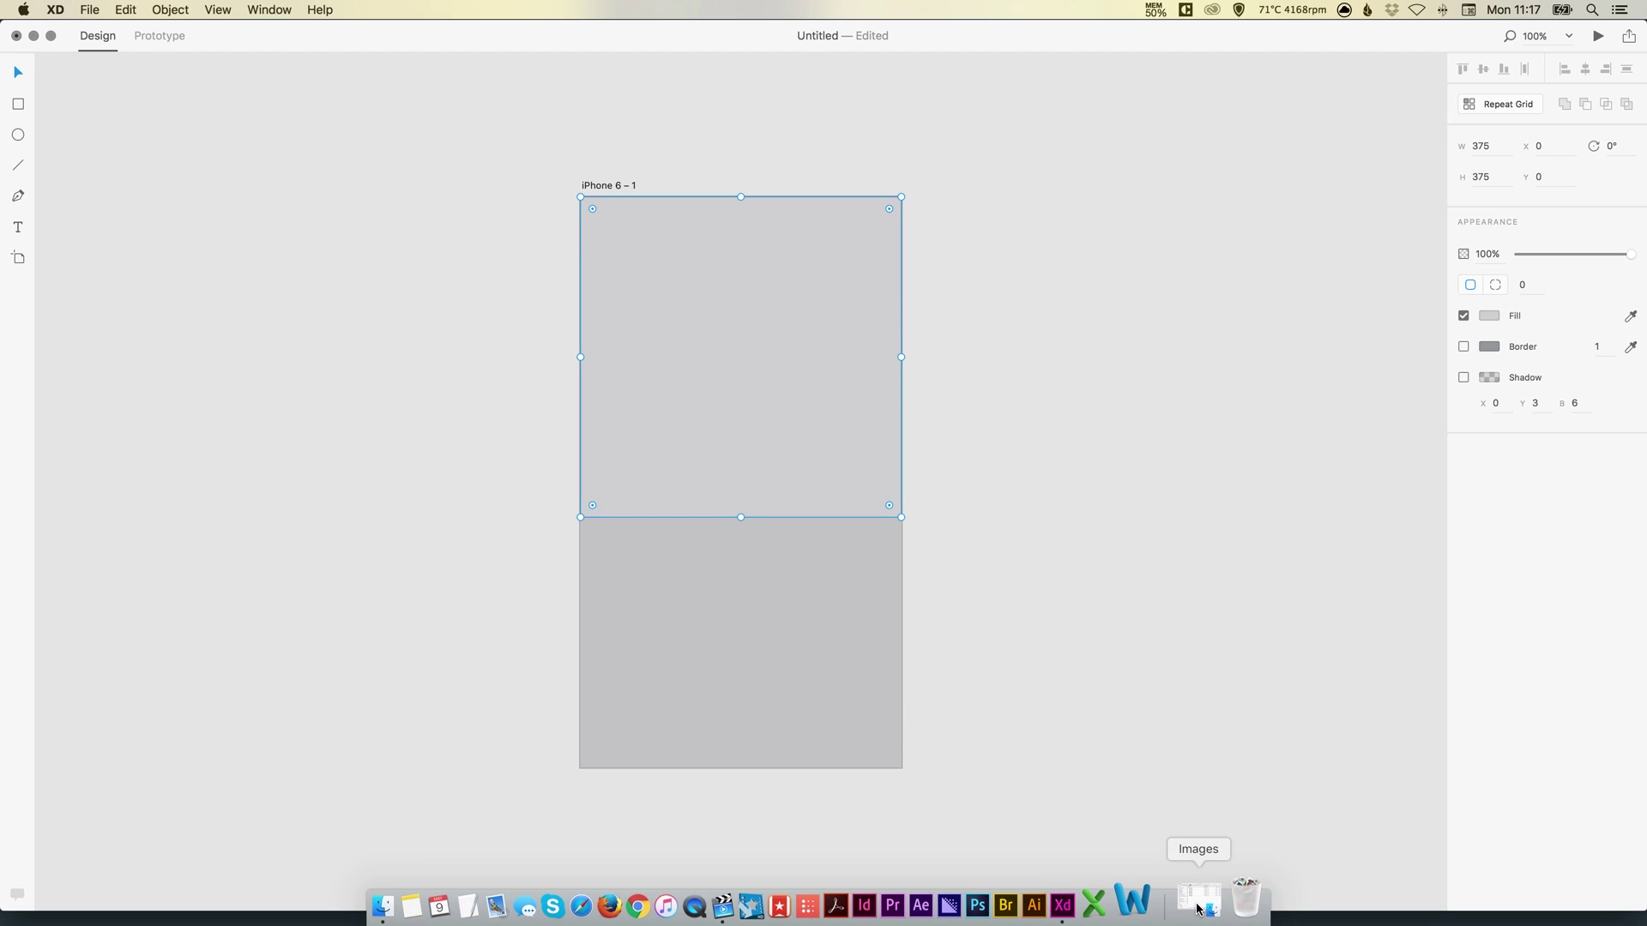
click(1198, 907)
drag(1123, 110, 1223, 75)
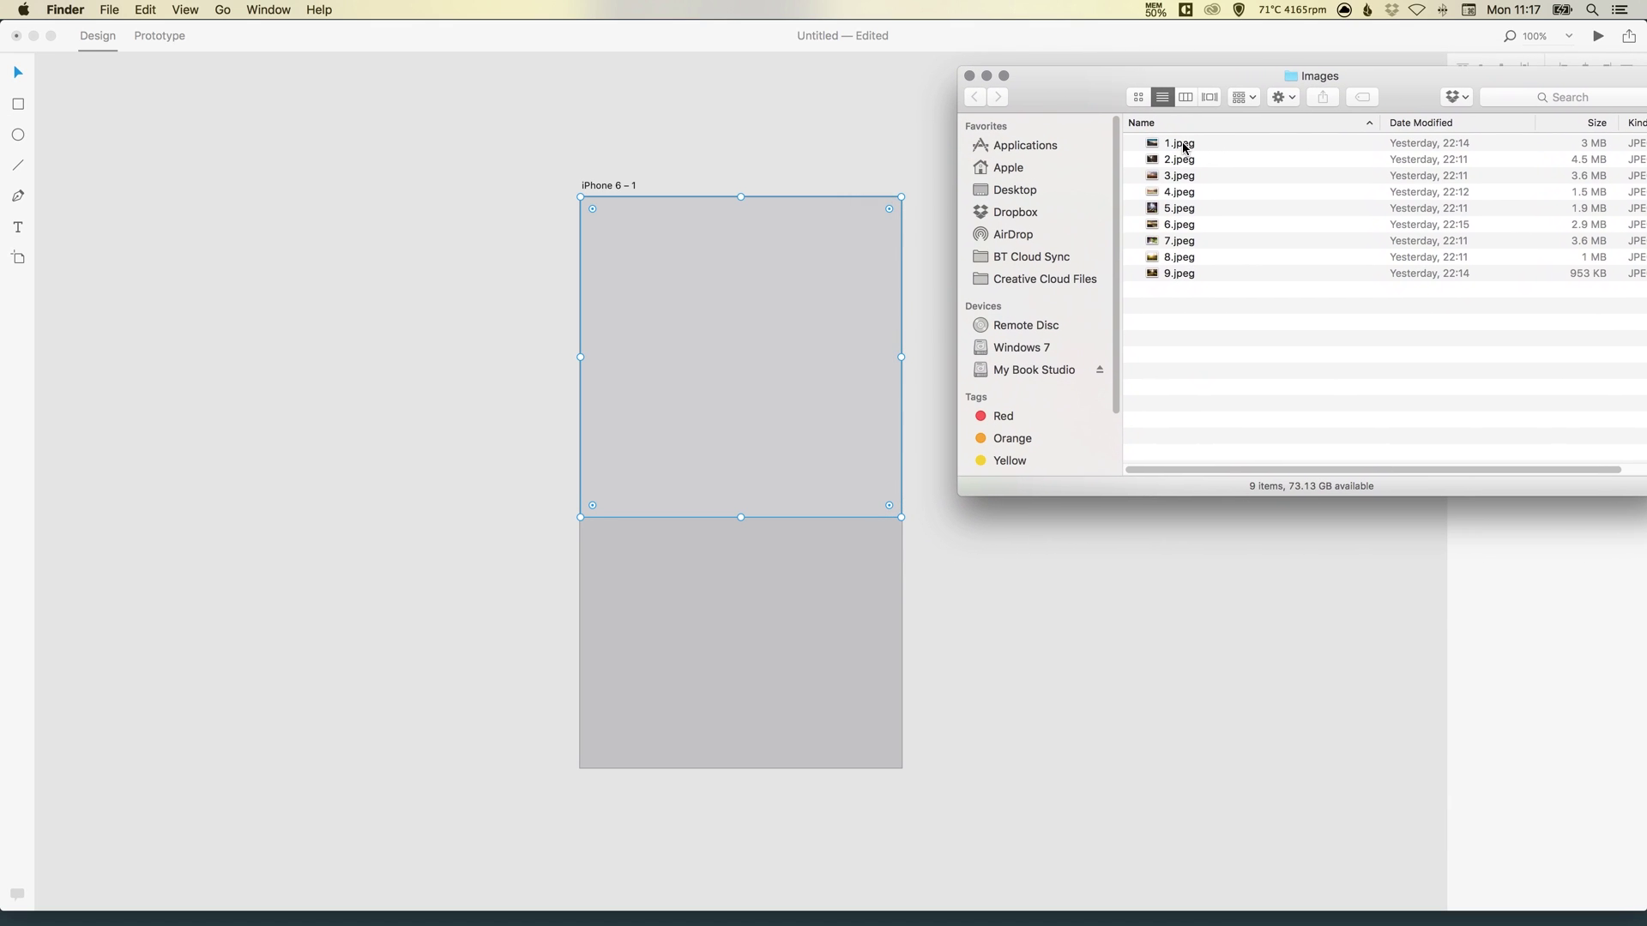
drag(1182, 142, 742, 354)
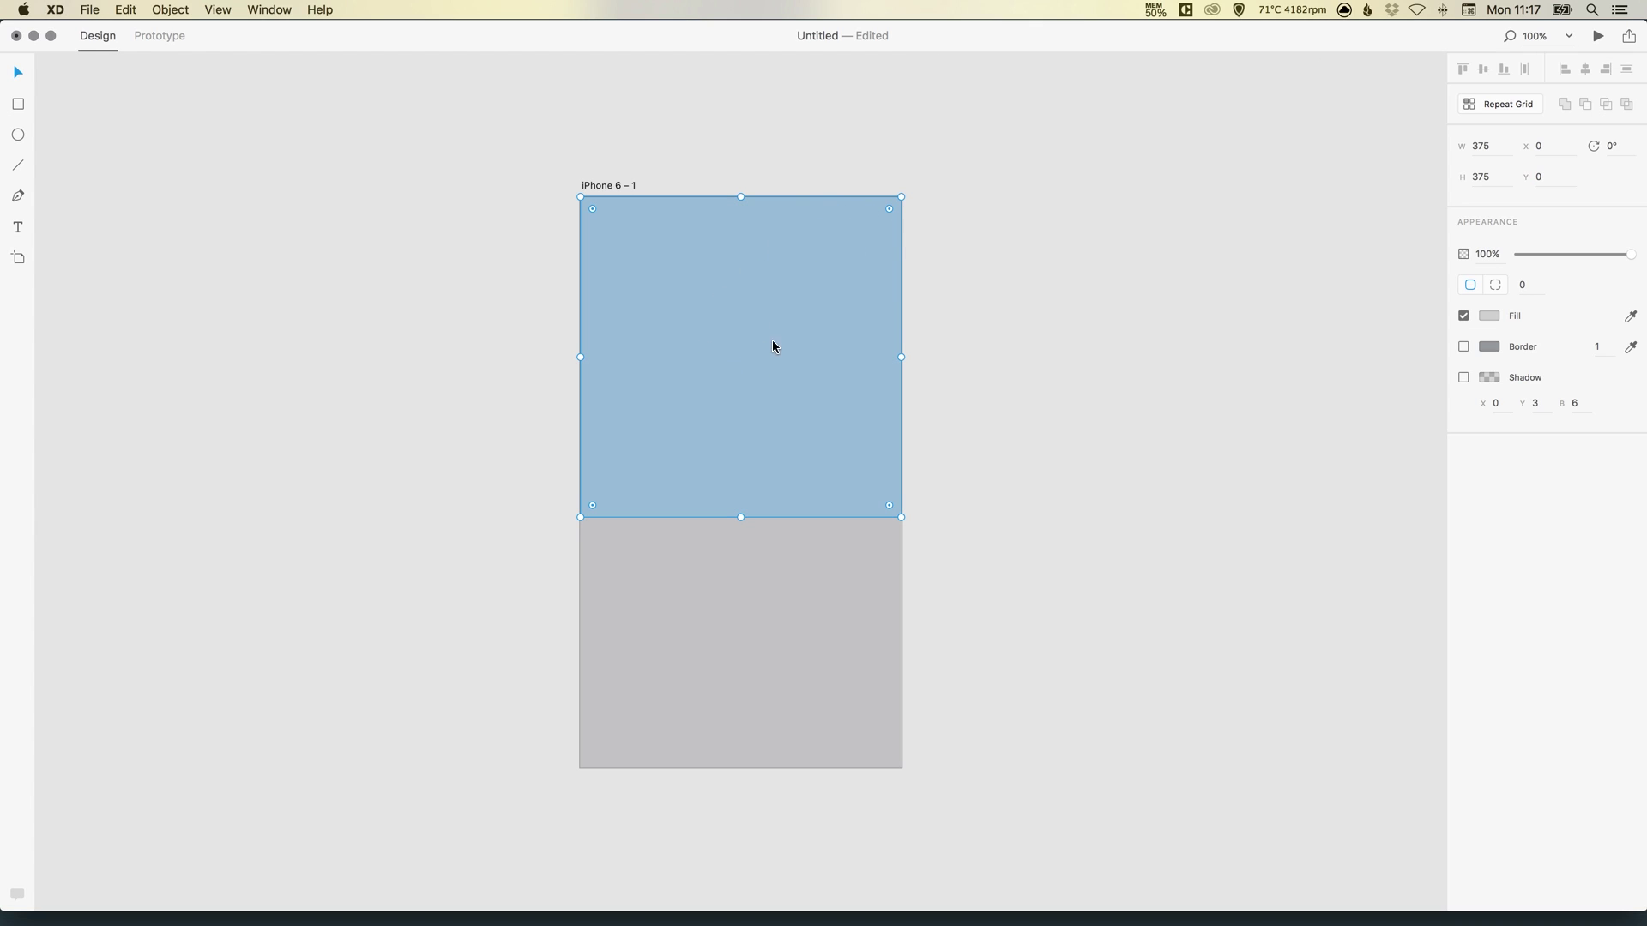
Let the sunset road photo fill the hero block, then select the gallery repeat grid.
click(979, 295)
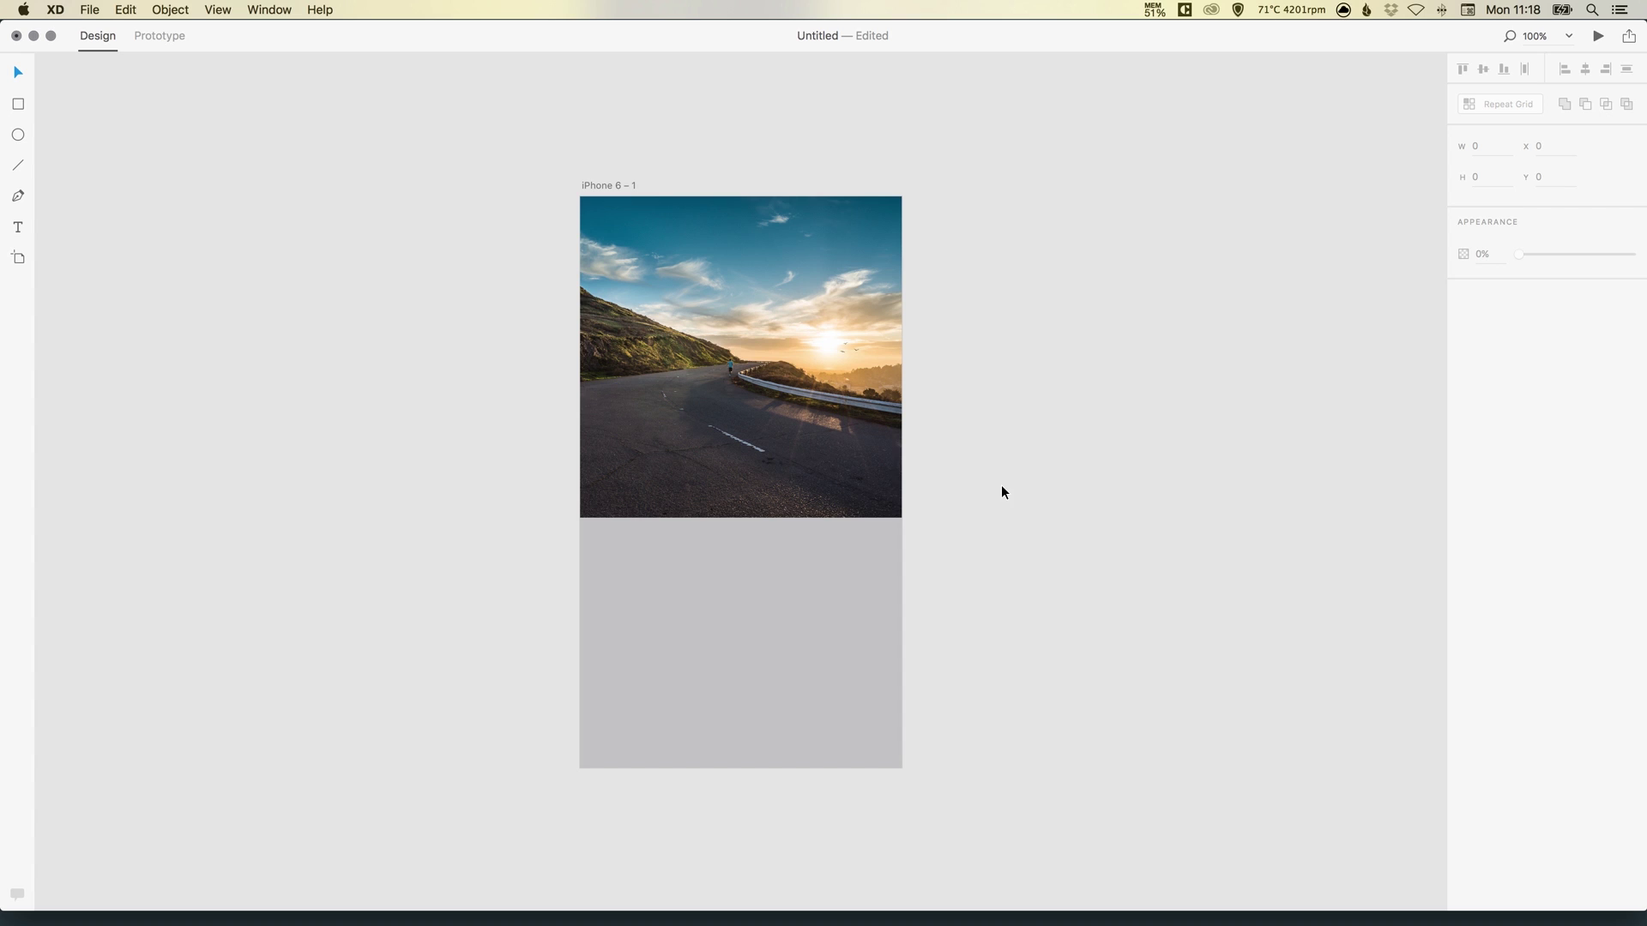
click(636, 570)
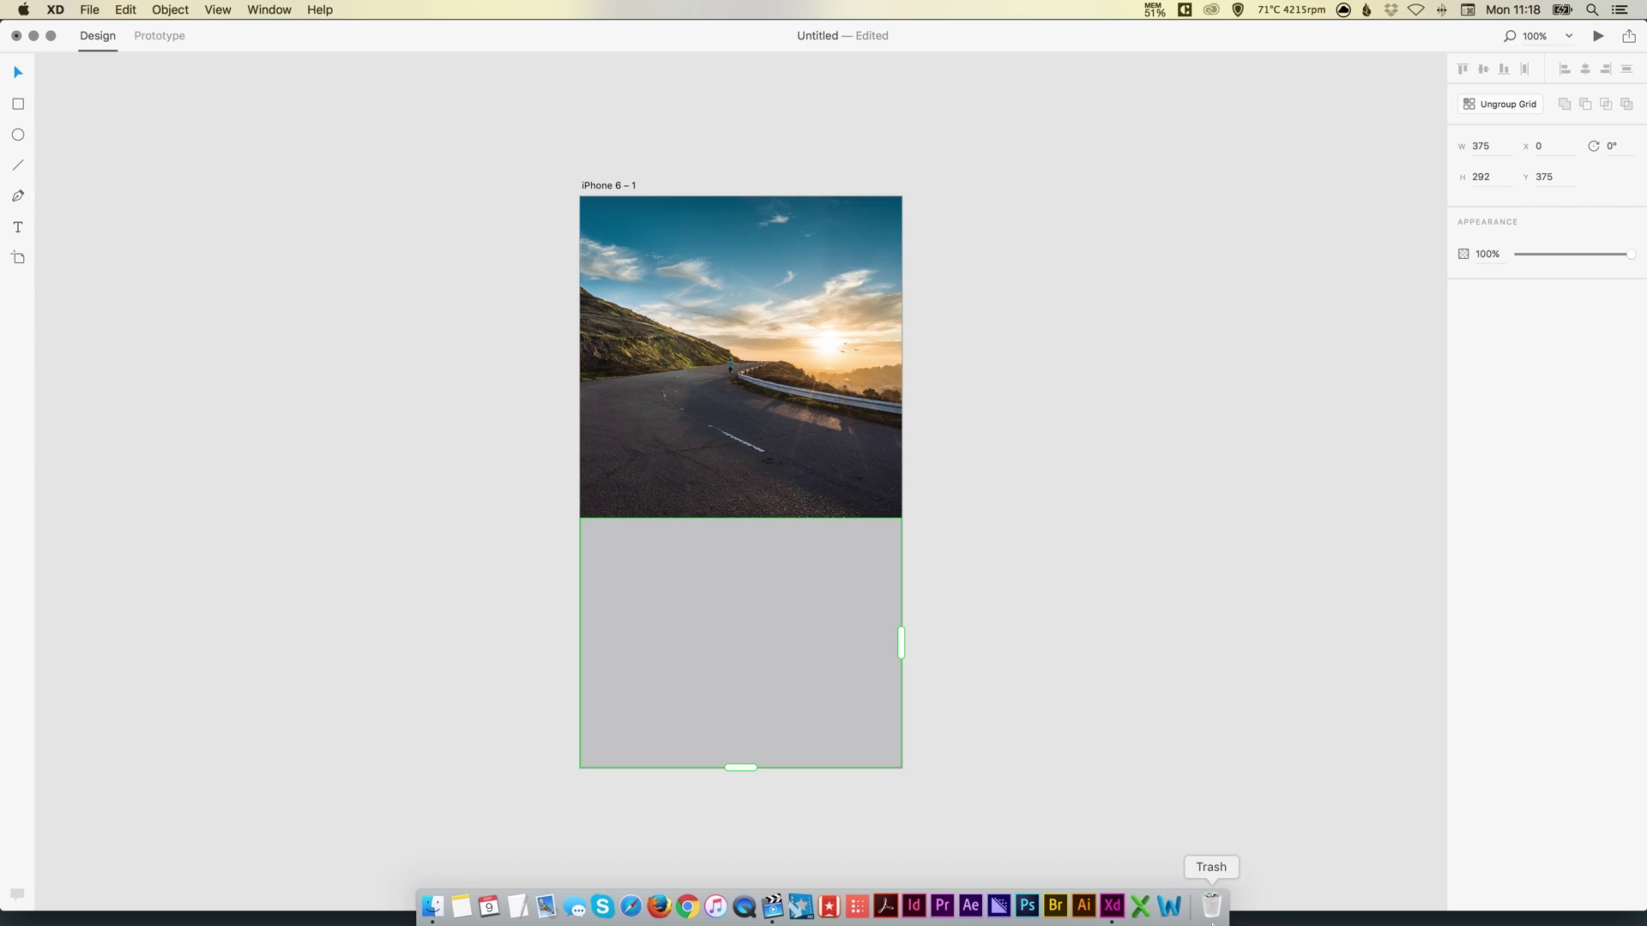
Select the eight files 2.jpeg through 9.jpeg in the Images folder and drag them onto the repeat grid.
key(super+Tab)
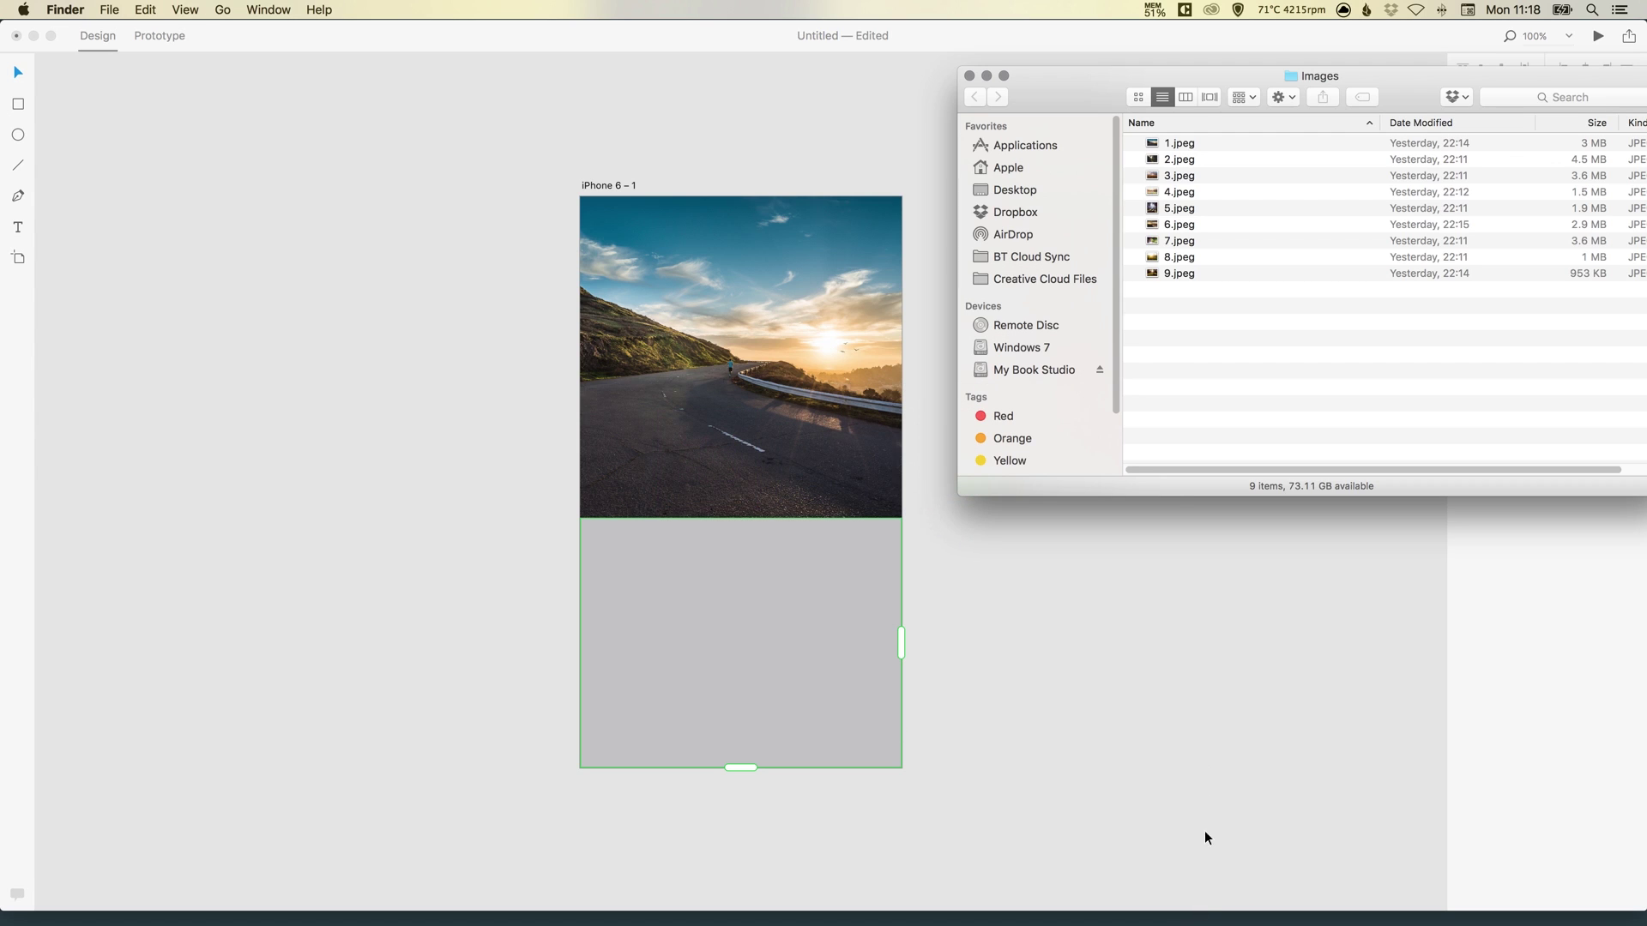
click(1183, 160)
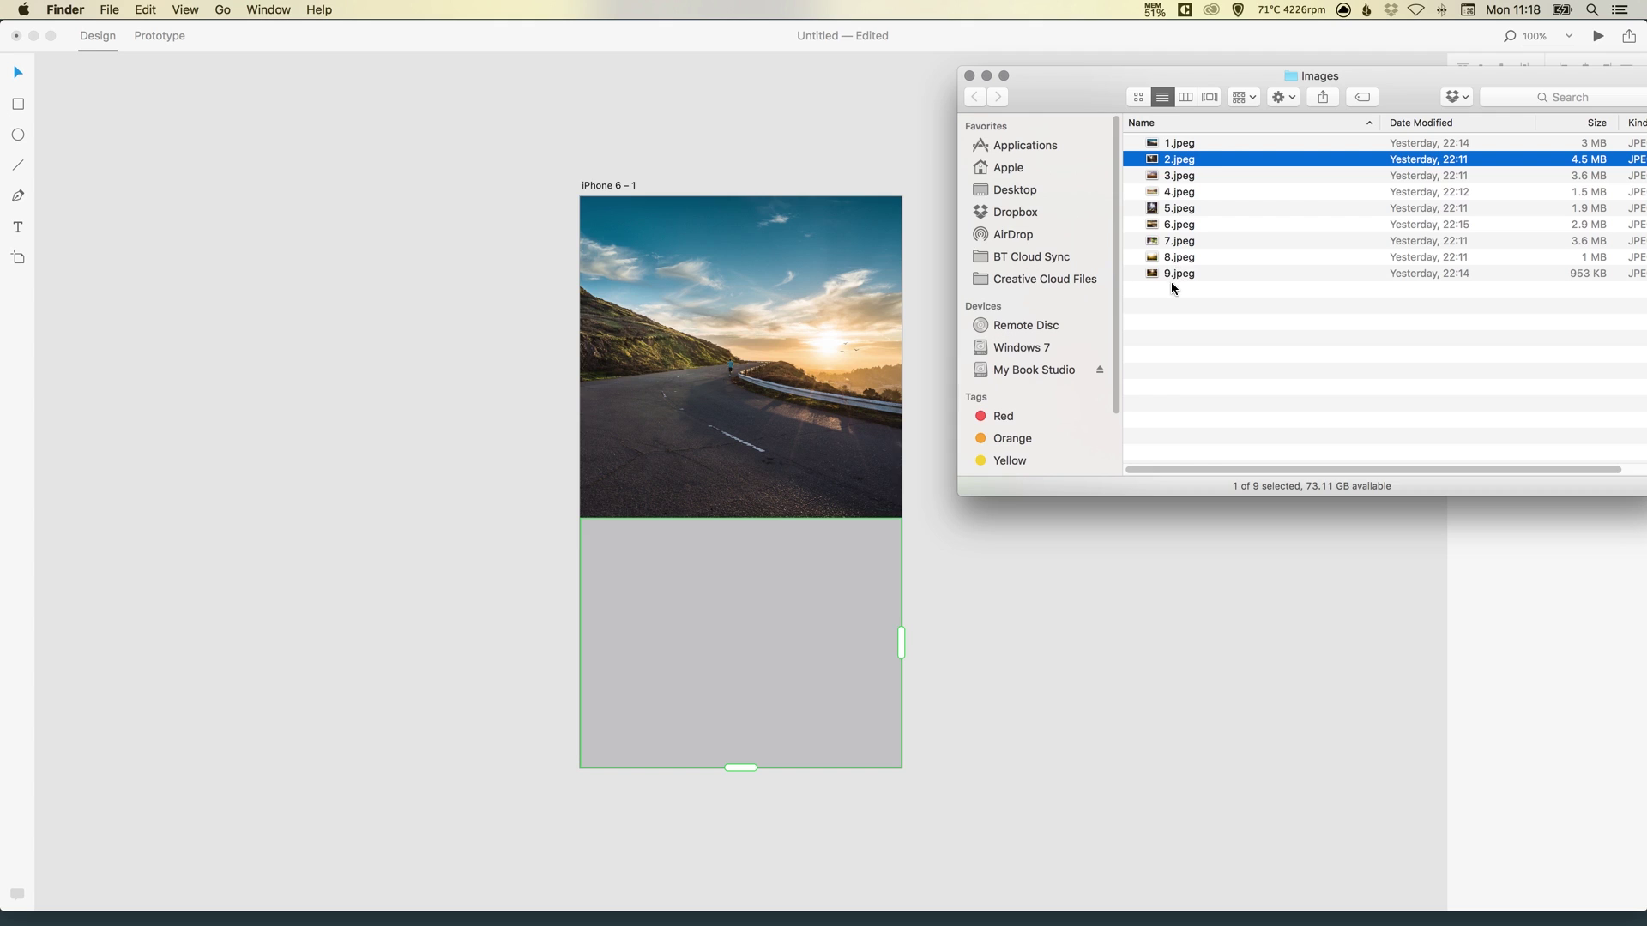
drag(1171, 169, 930, 511)
super+click(1187, 192)
super+click(1190, 225)
click(1183, 176)
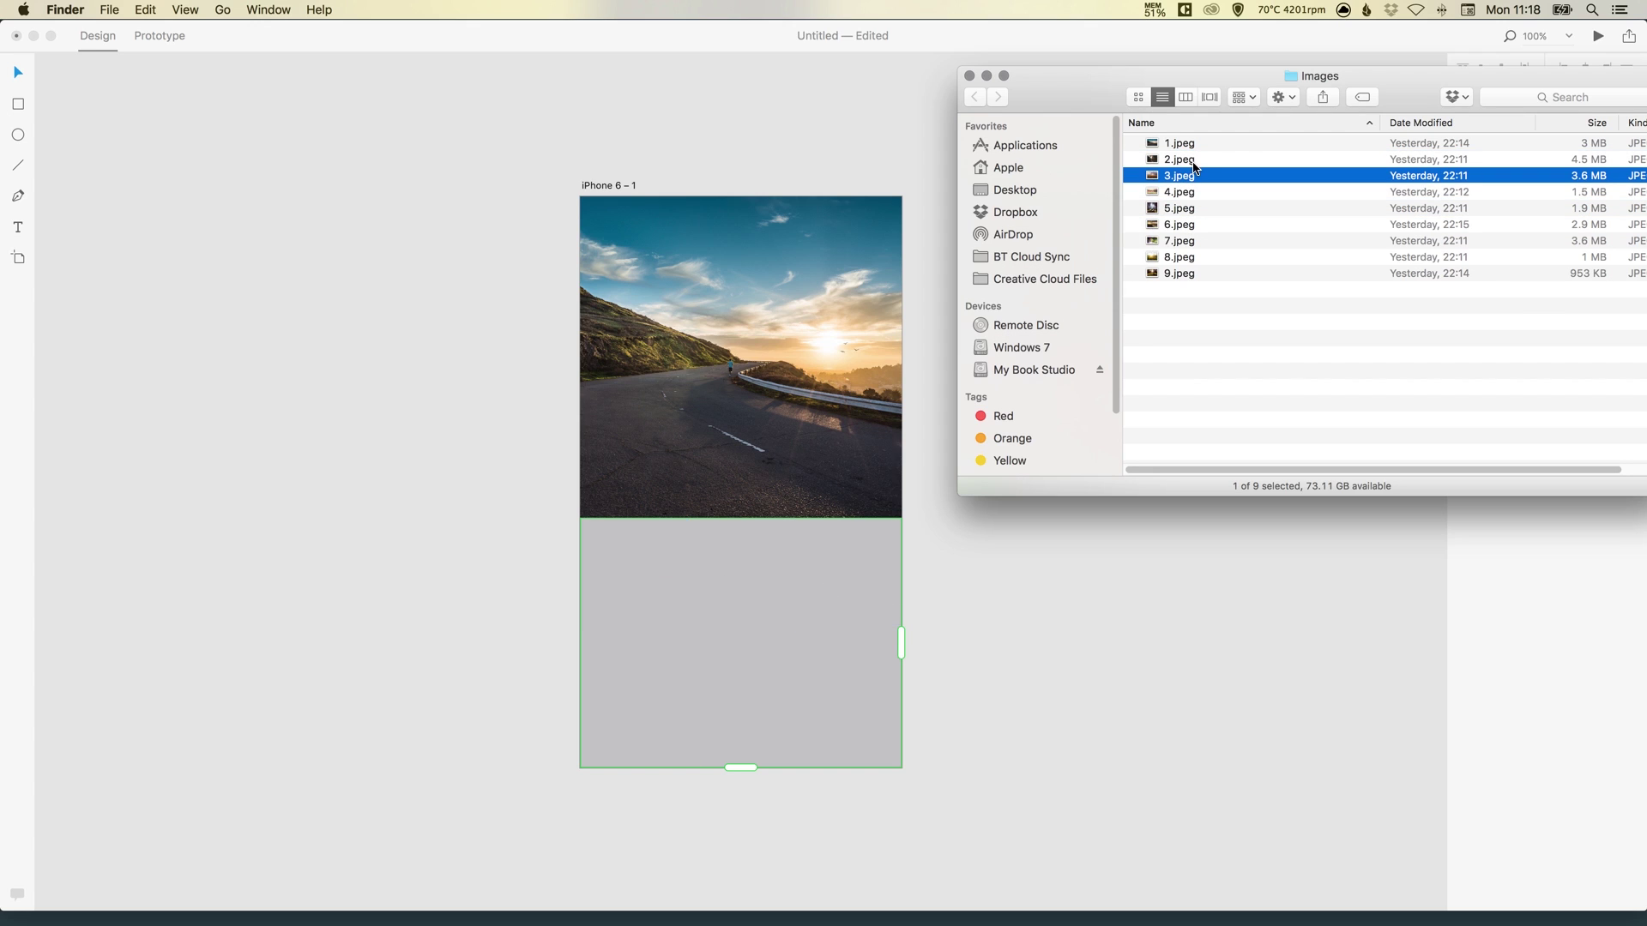
click(1182, 161)
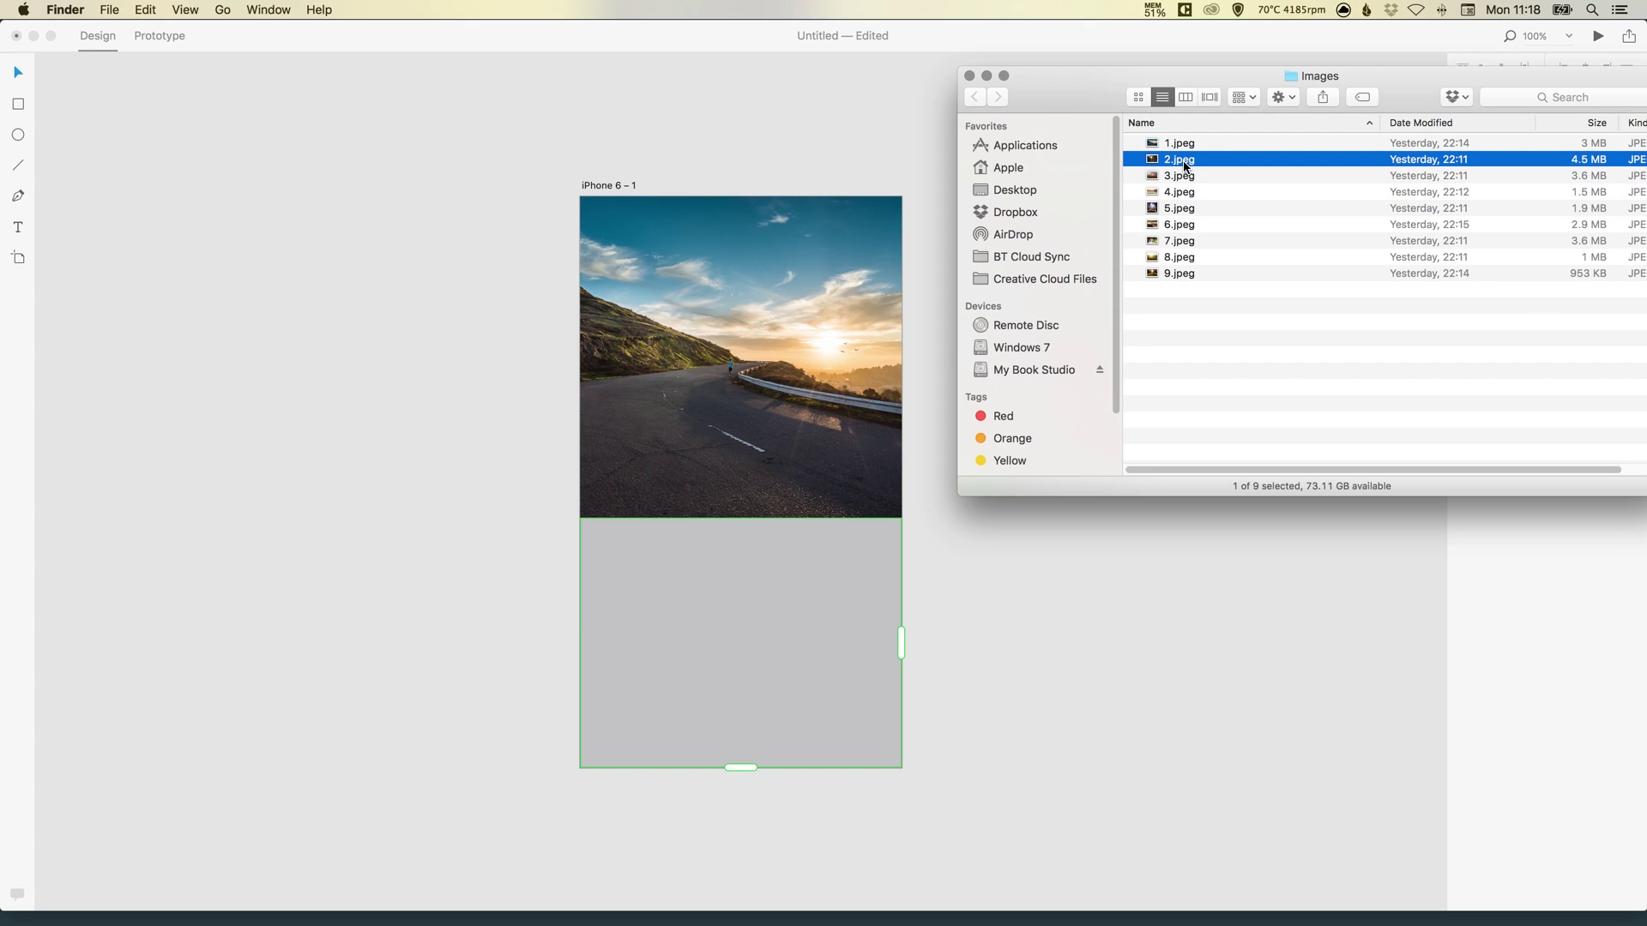
shift+click(1180, 275)
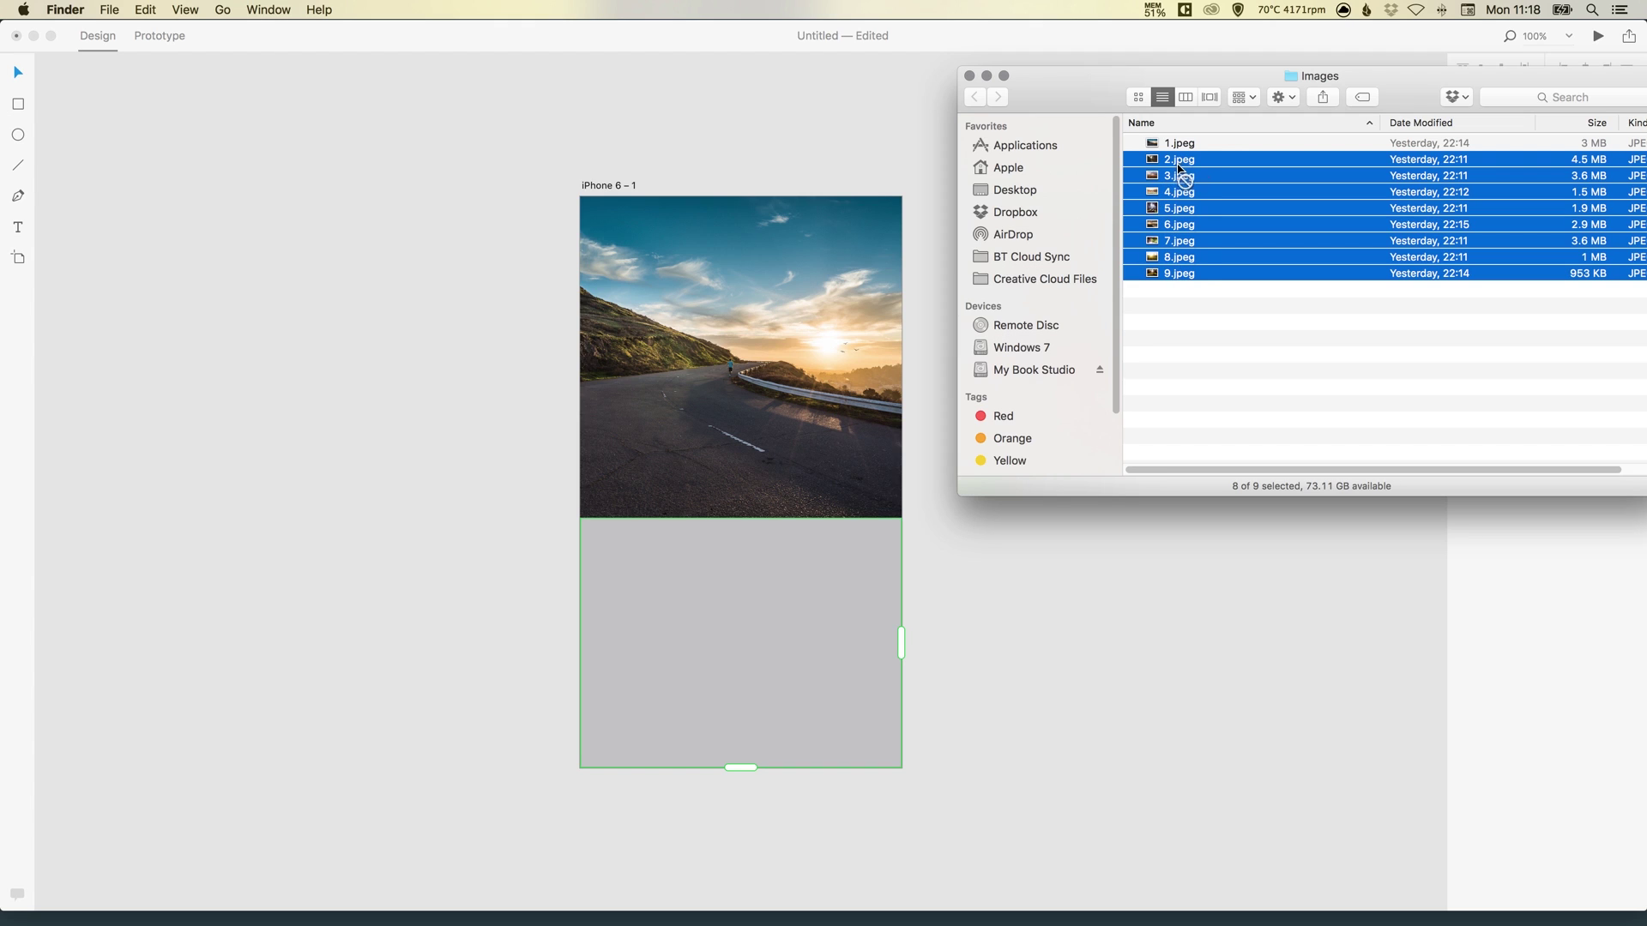
drag(1173, 174, 633, 568)
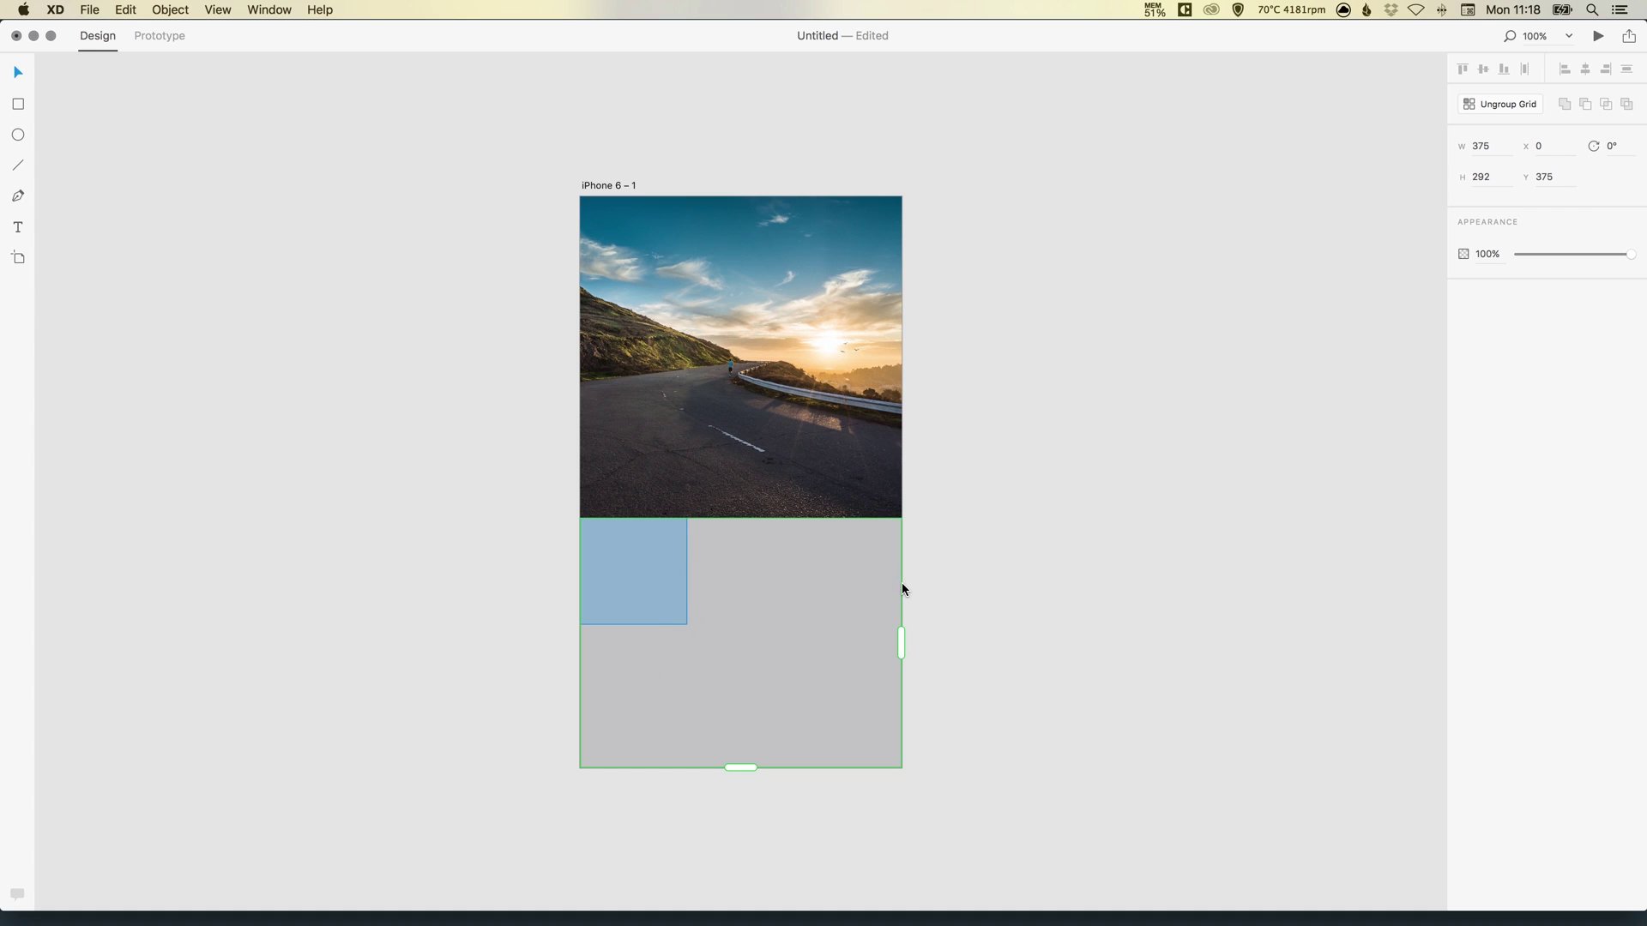
Deselect the repeat grid, now showing the forest, sunset, flower and leaf photos in its tiles.
click(1013, 442)
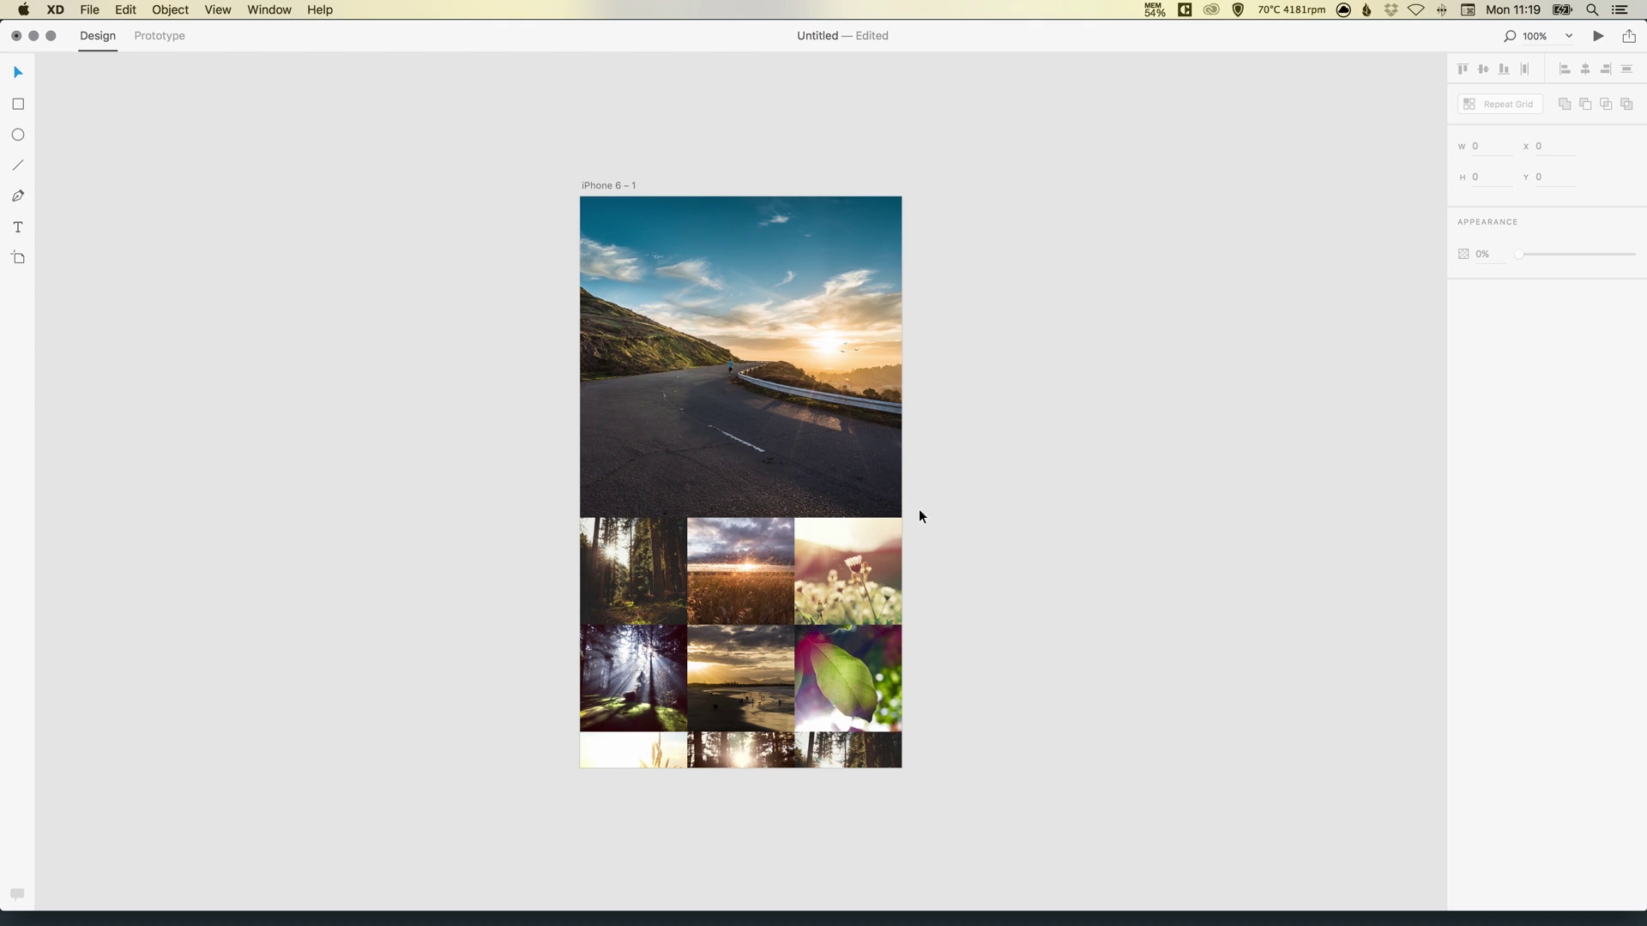